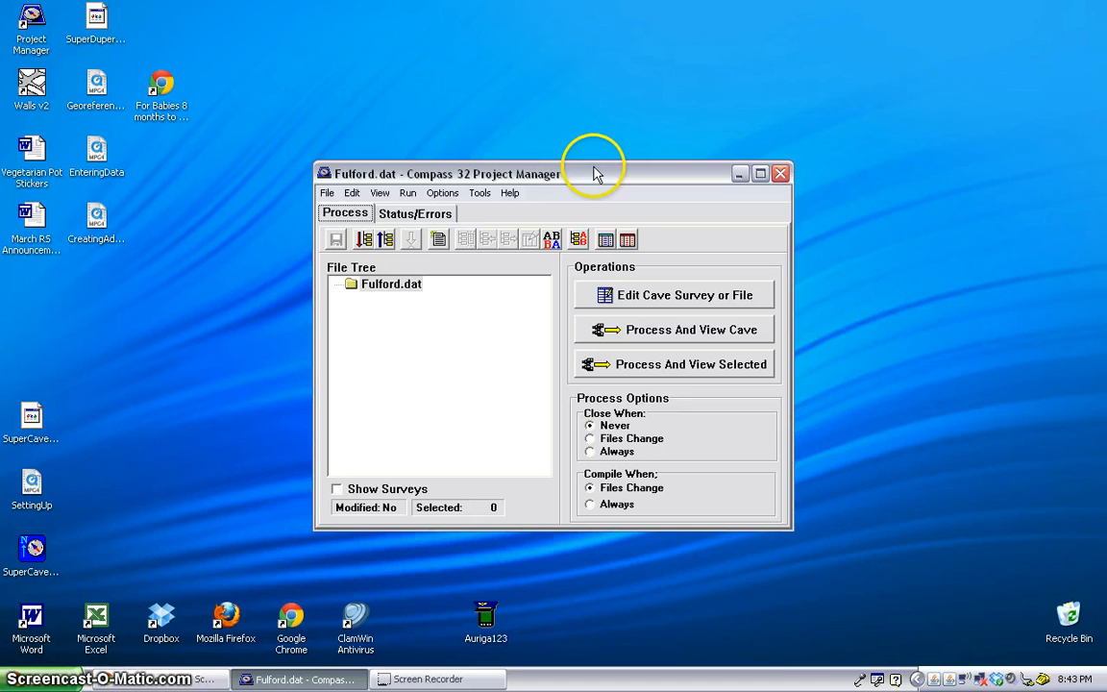
# Process the Fulford.dat survey to display its cave plot and maximize the viewer window.
pyautogui.moveTo(594, 174); pyautogui.dragTo(594, 167)
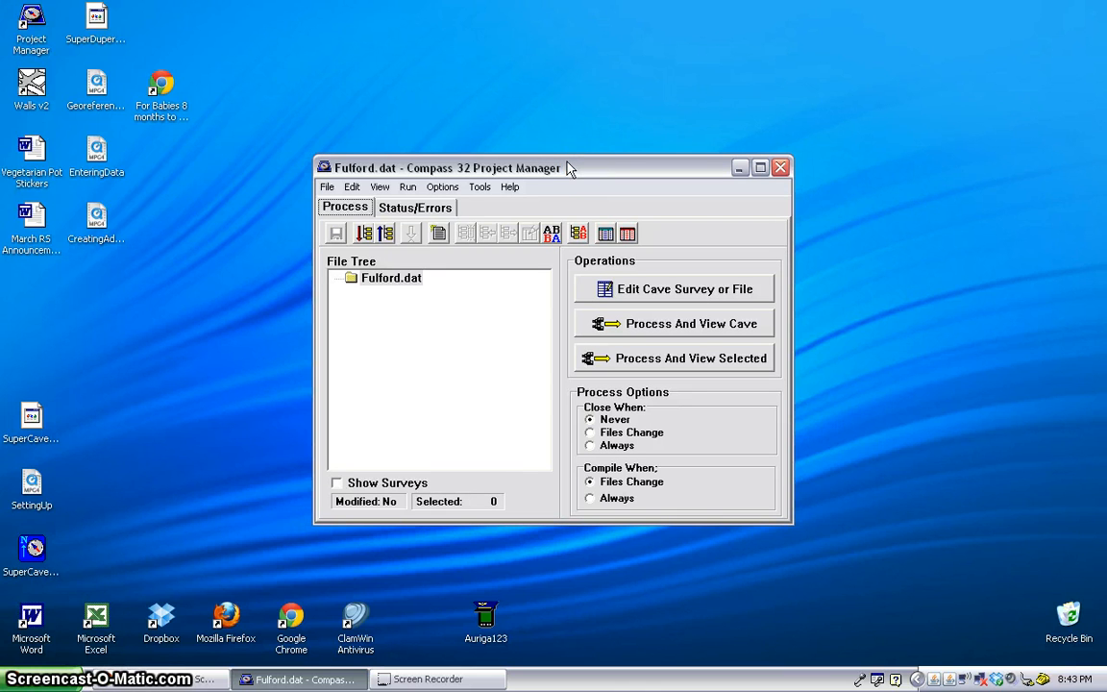
pyautogui.click(383, 280)
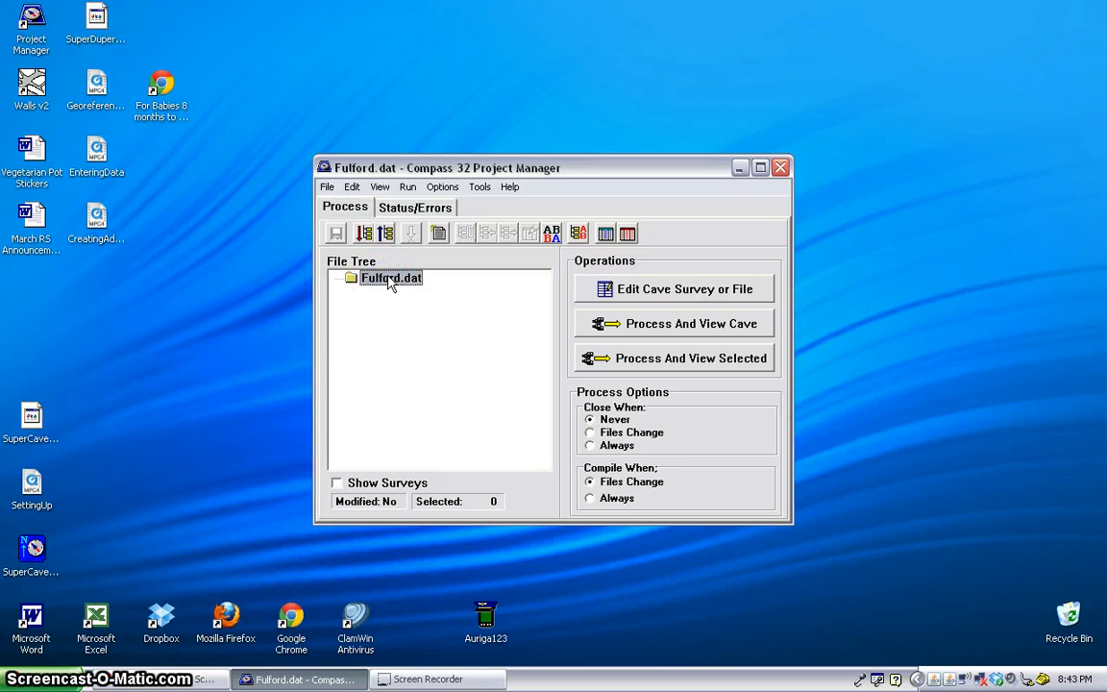
pyautogui.click(390, 280)
pyautogui.click(653, 325)
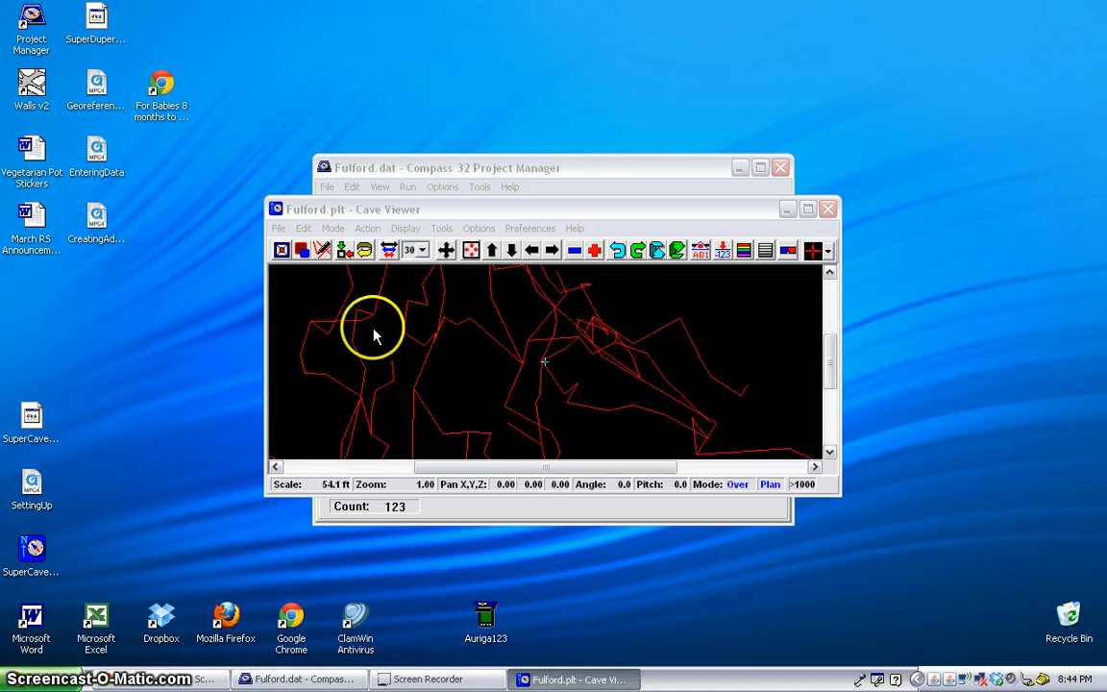
pyautogui.click(808, 210)
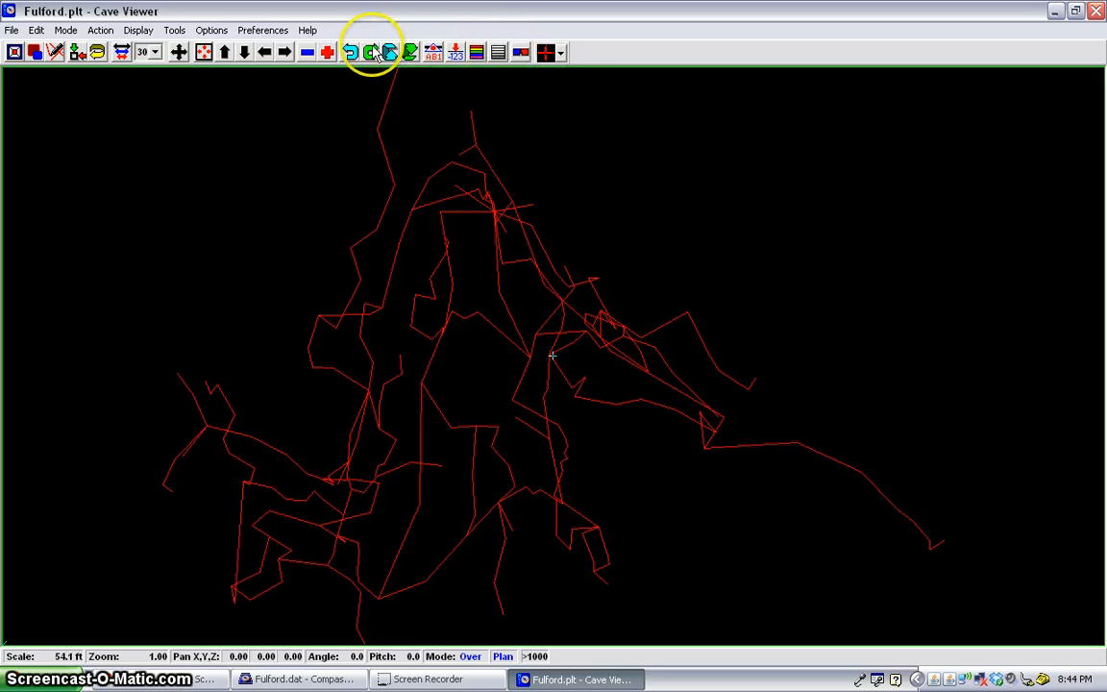
# Turn the stereo view of the cave plot on and off again.
pyautogui.click(520, 54)
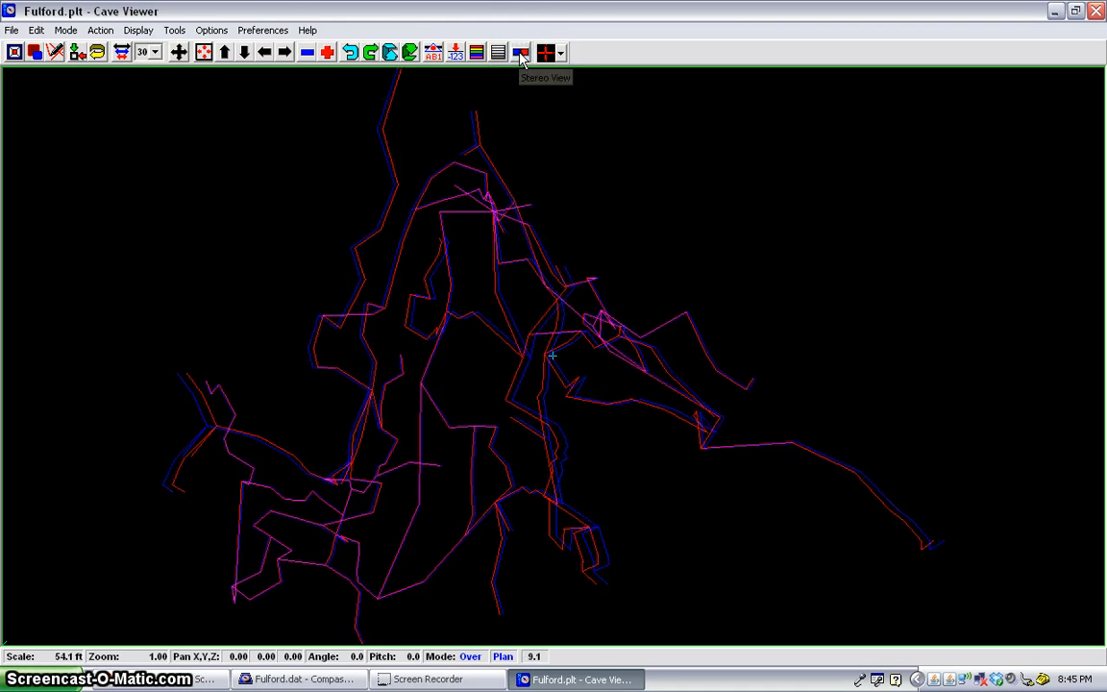
pyautogui.click(520, 55)
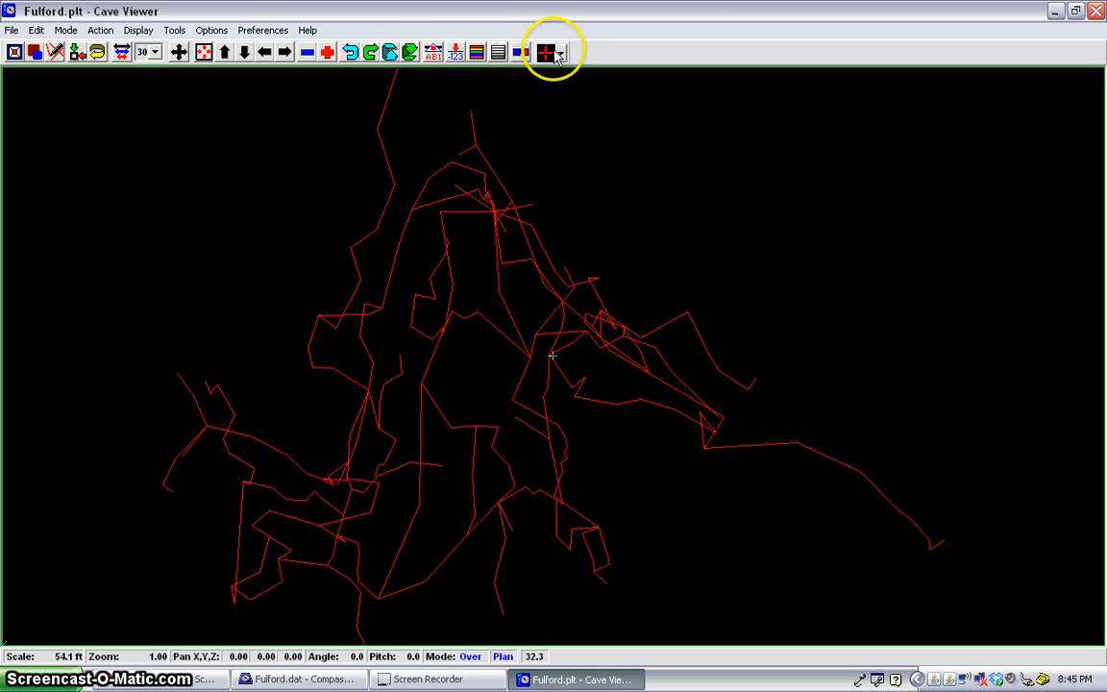
# Zoom the cave plot out until the whole cave fits the view and zoom partly back in.
pyautogui.click(307, 53)
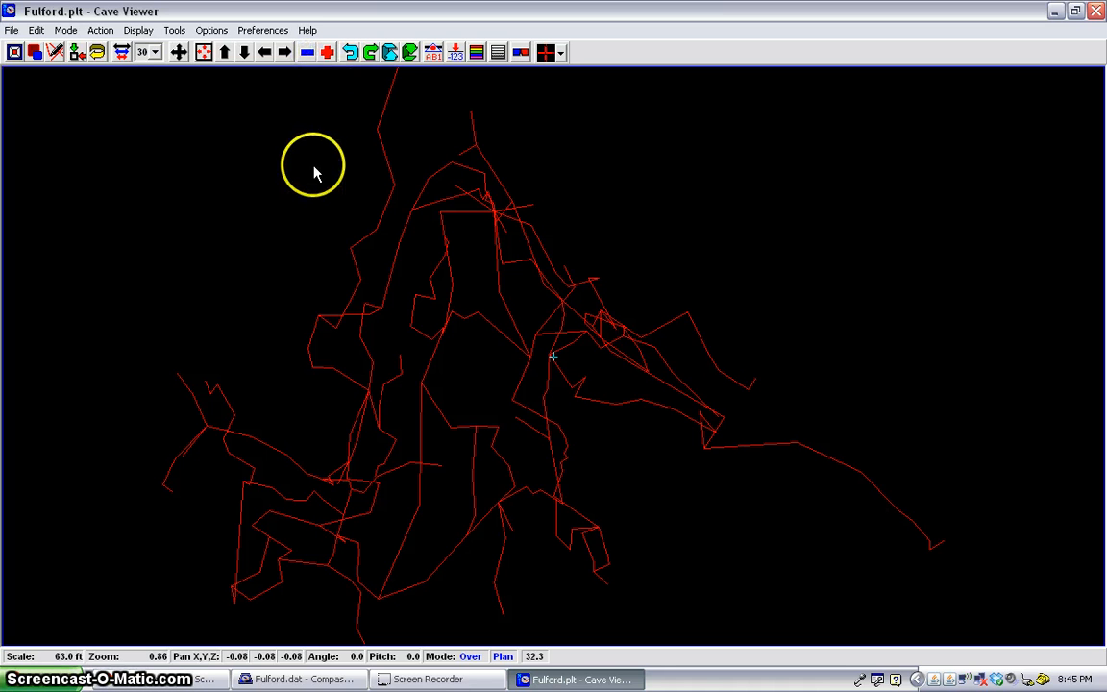
pyautogui.rightClick(378, 239)
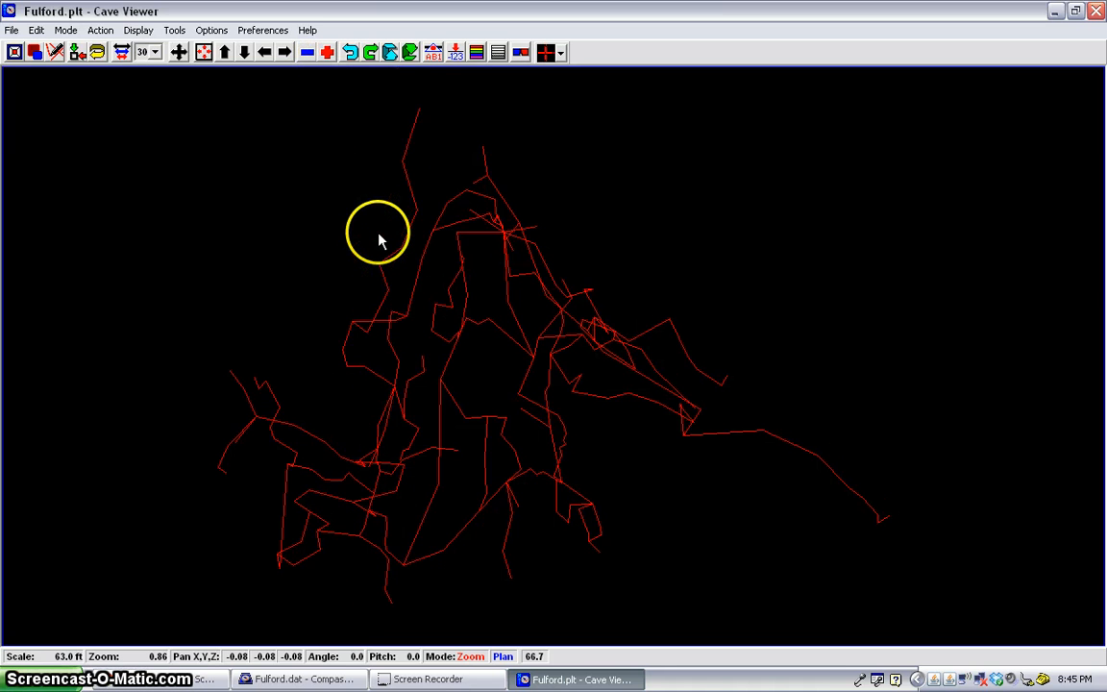
pyautogui.click(307, 53)
pyautogui.click(308, 53)
pyautogui.click(307, 54)
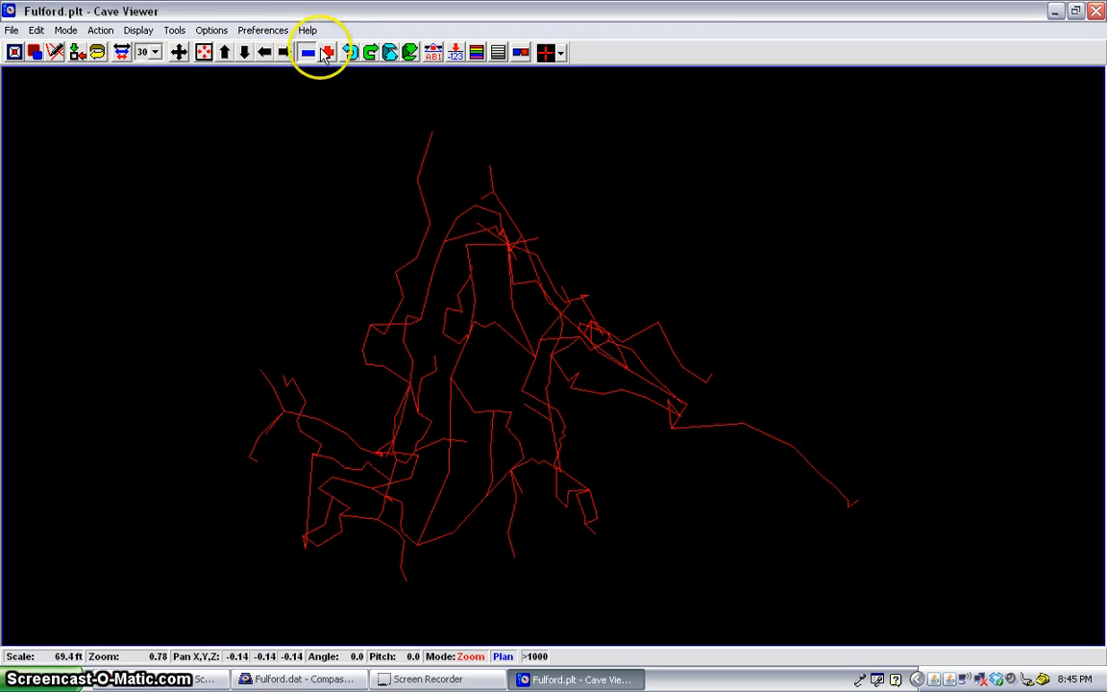
pyautogui.click(328, 54)
pyautogui.click(328, 54)
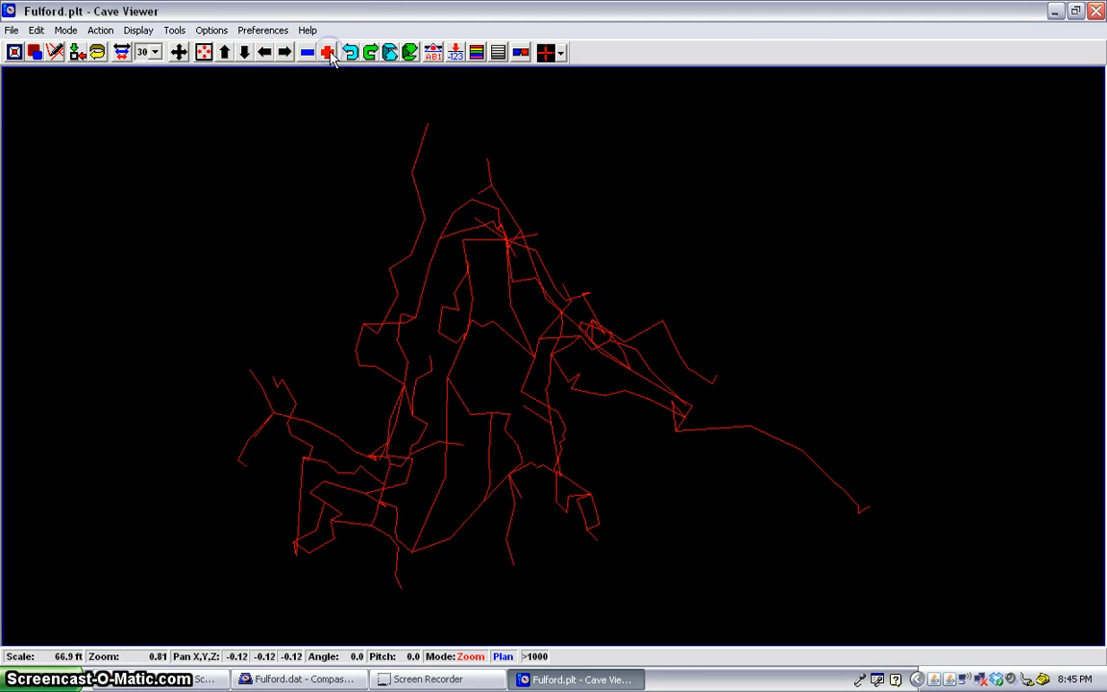
pyautogui.click(328, 54)
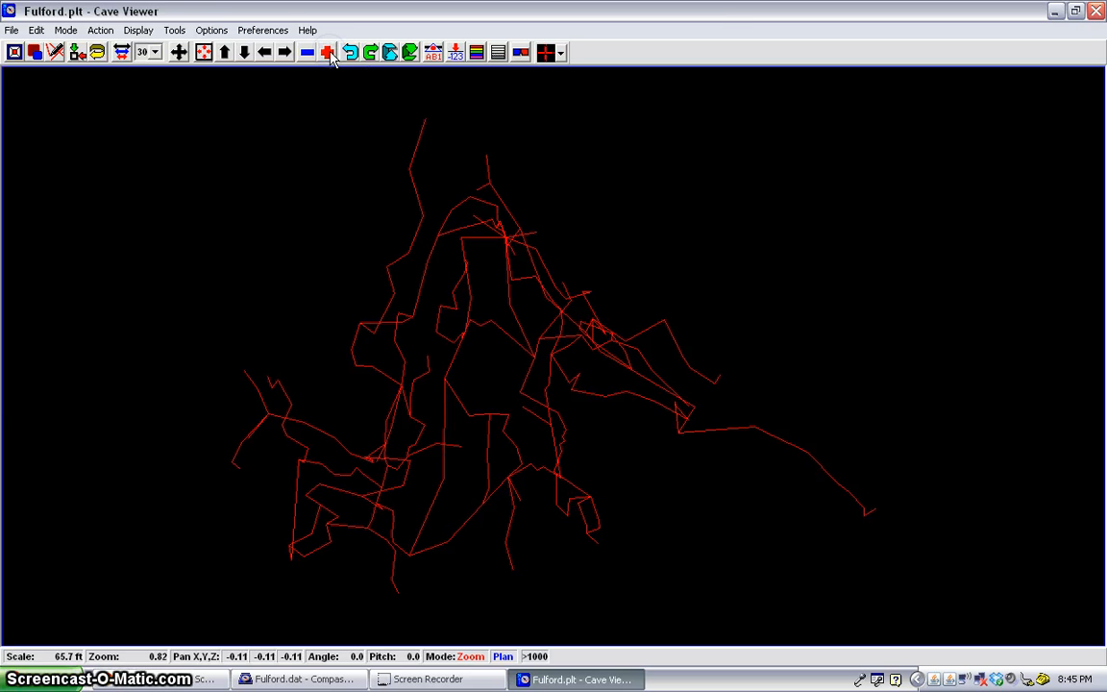
pyautogui.click(328, 54)
# Pan the cave plot sideways and back, and zoom it out and in slightly.
pyautogui.click(285, 53)
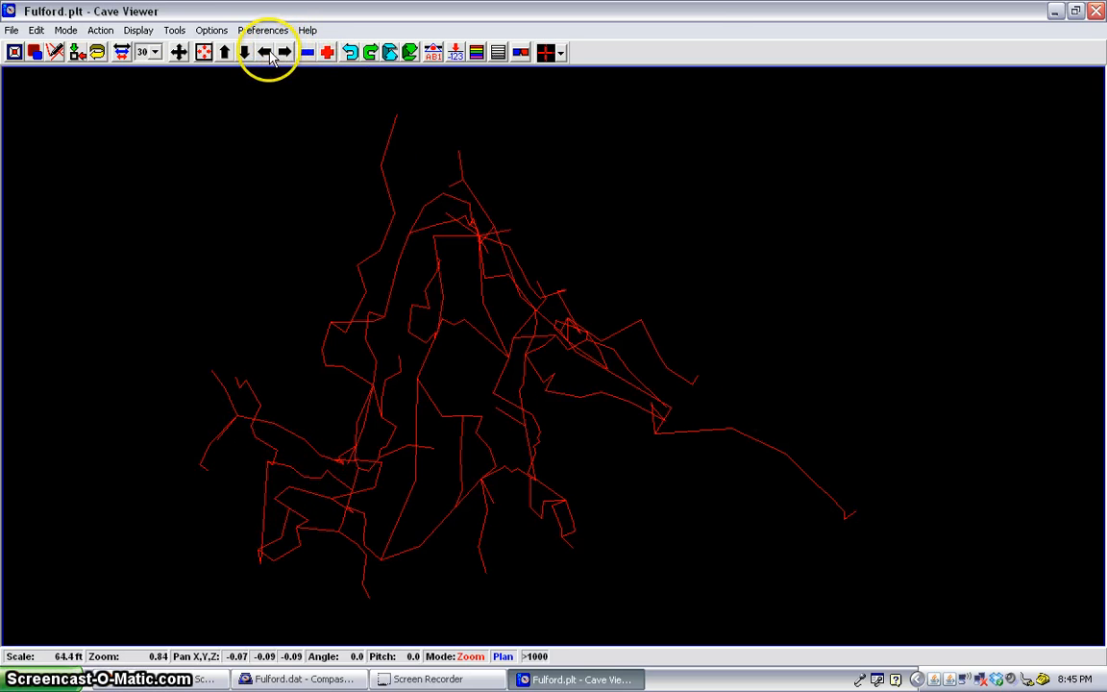
pyautogui.click(265, 53)
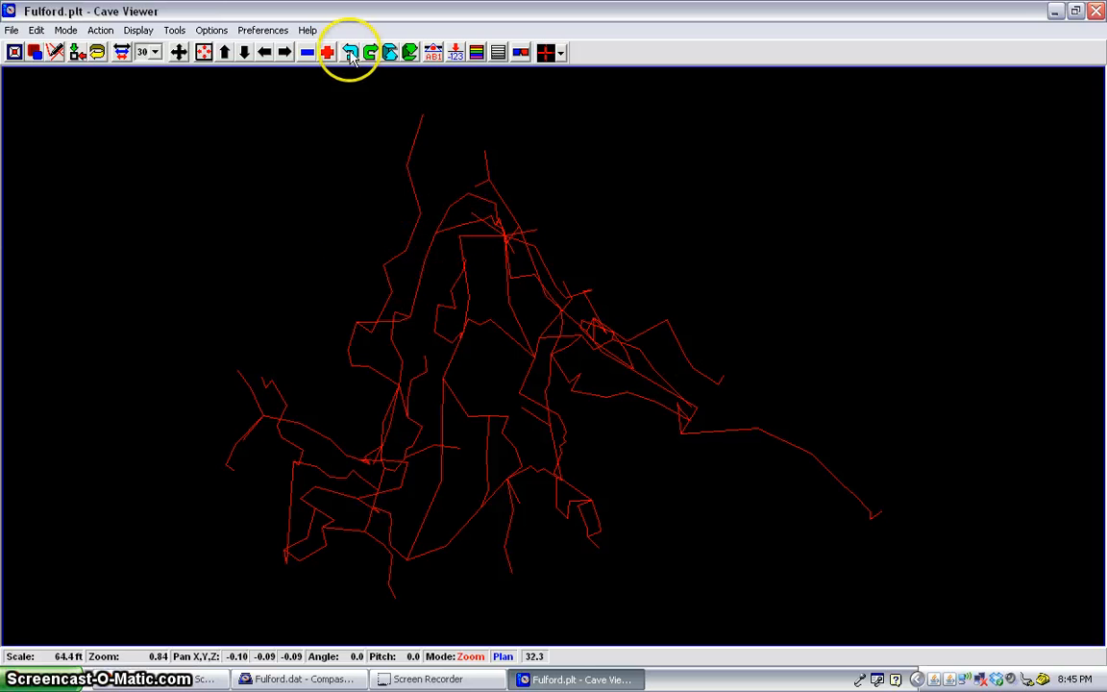
pyautogui.click(310, 52)
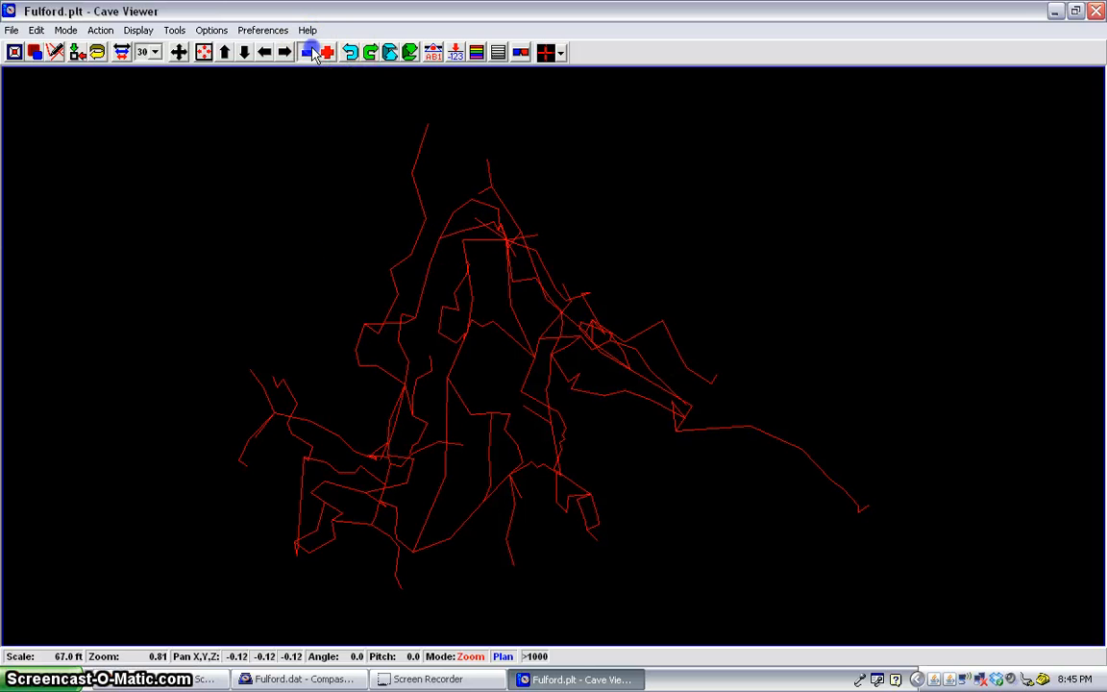
pyautogui.click(328, 53)
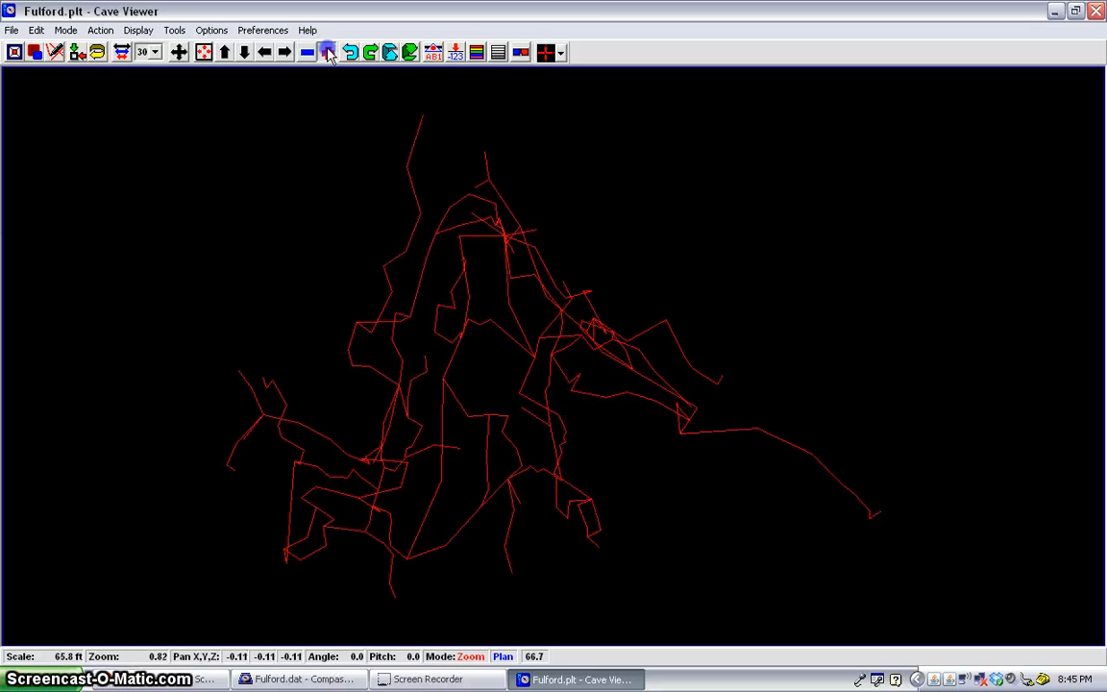
# Rotate the cave plot counterclockwise in 30-degree increments to an angle of 180 degrees.
pyautogui.click(154, 51)
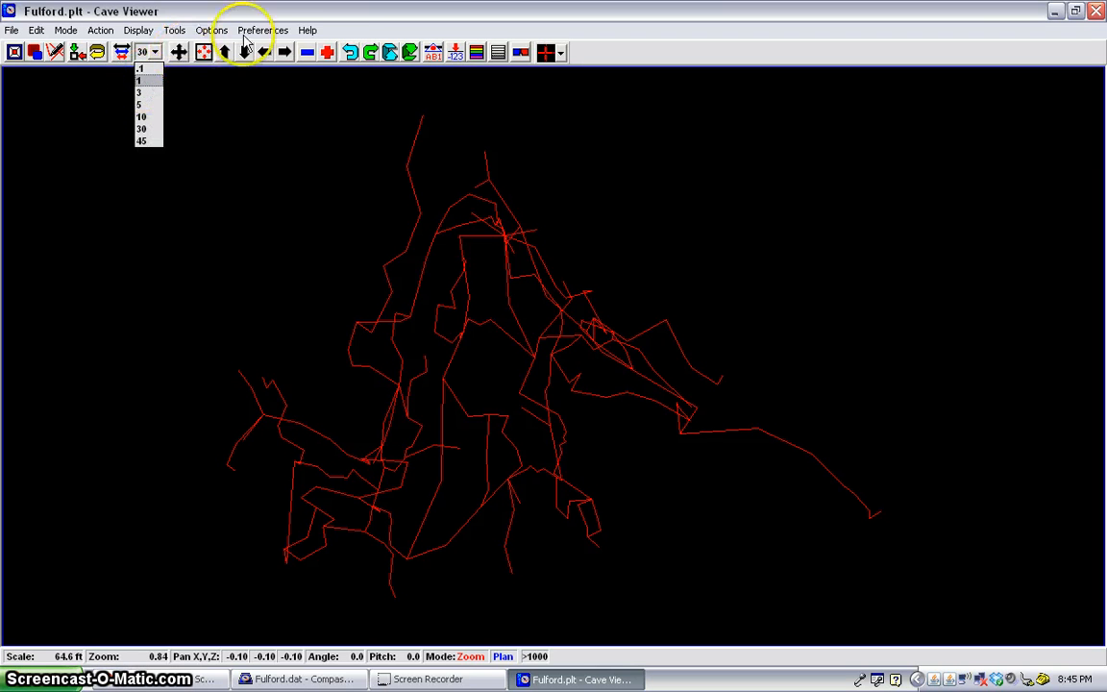
pyautogui.click(349, 54)
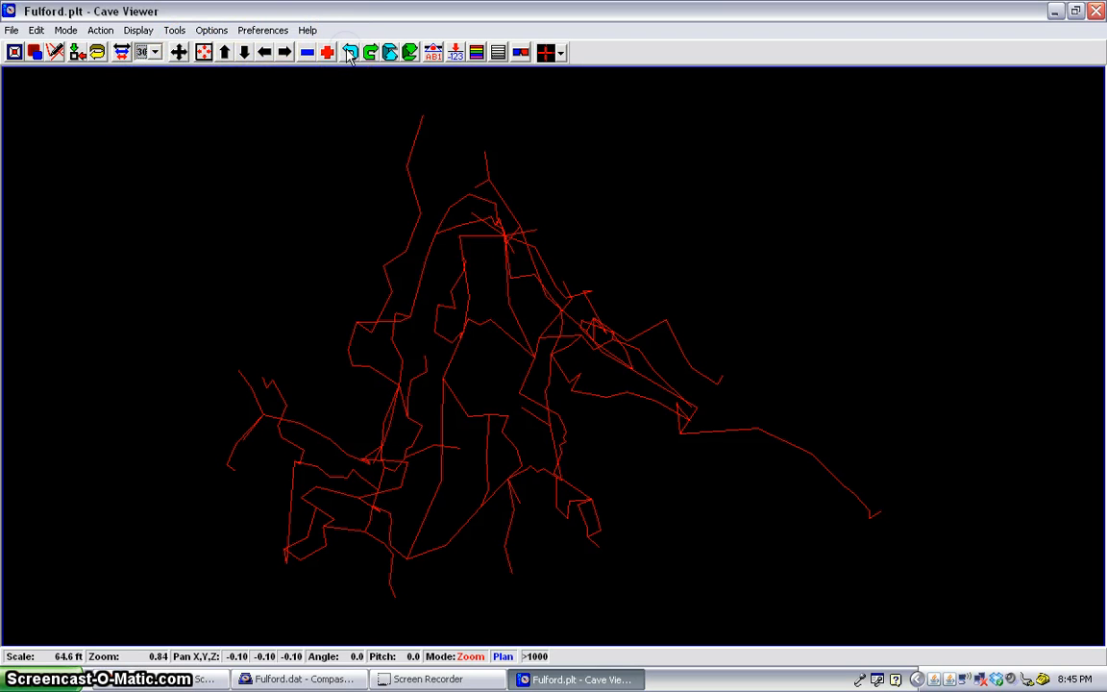
pyautogui.click(350, 55)
pyautogui.click(349, 54)
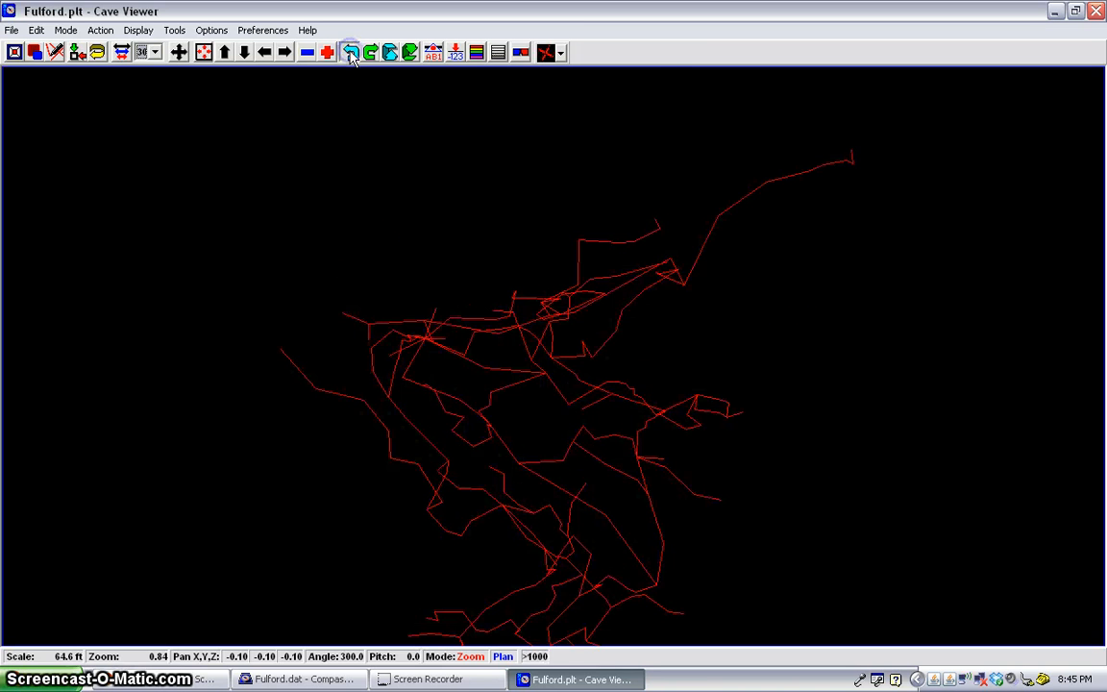
pyautogui.click(351, 56)
pyautogui.click(350, 55)
pyautogui.click(350, 54)
pyautogui.click(349, 55)
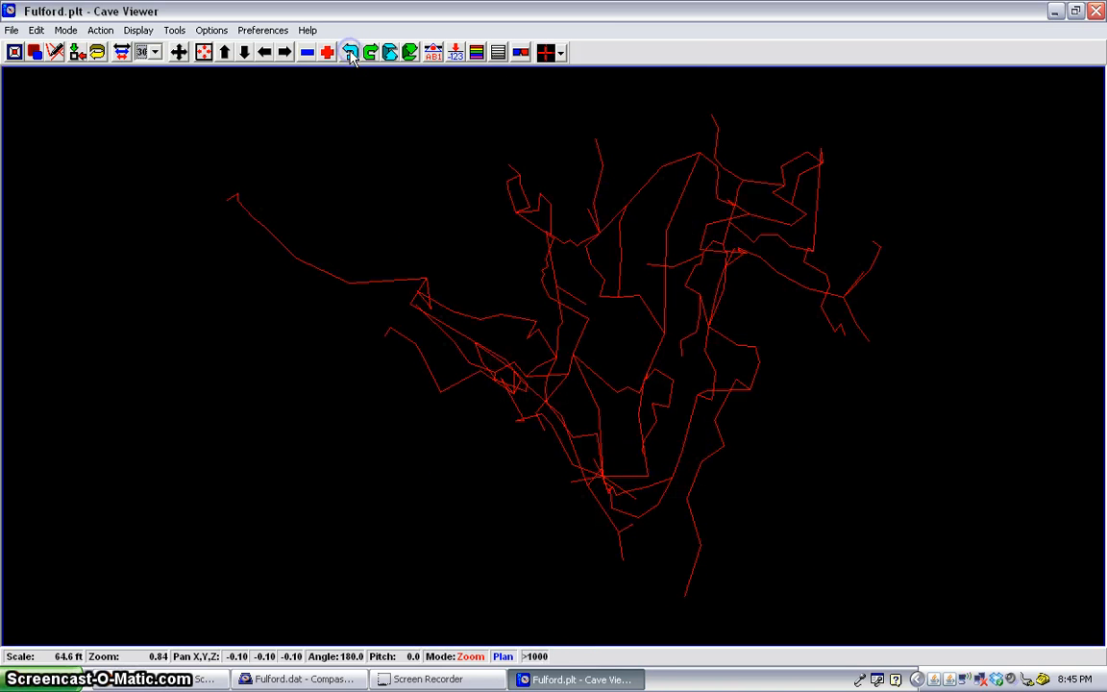
# Set the rotation increment to 1 degree and rotate the cave plot counterclockwise to an angle of about 166 degrees.
pyautogui.click(150, 52)
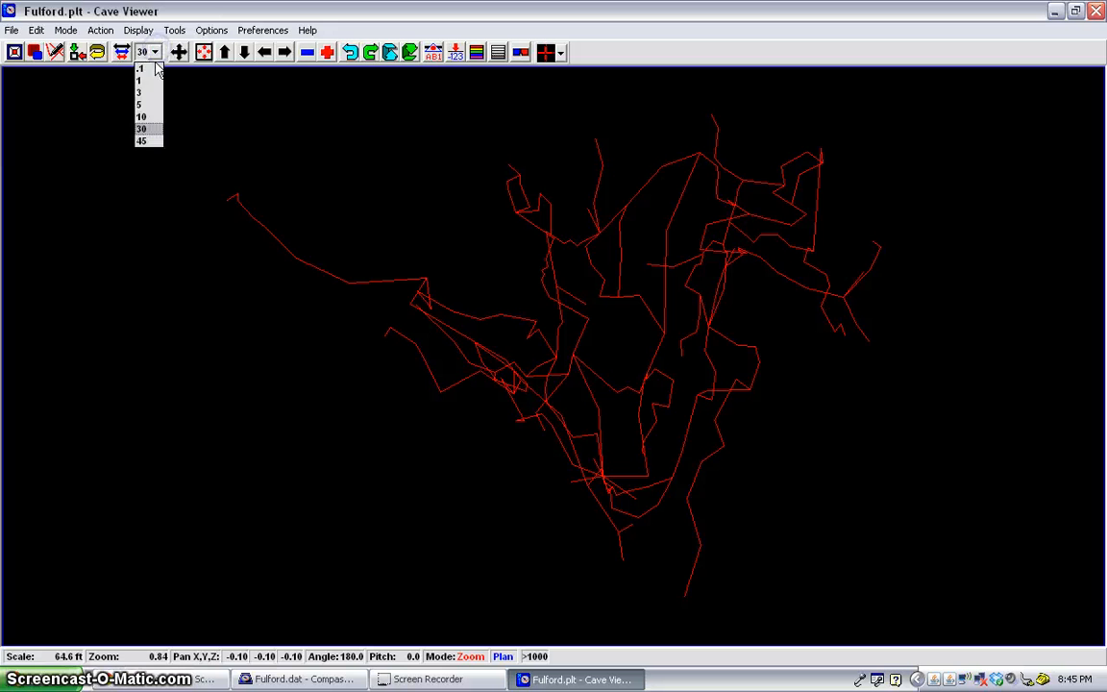
pyautogui.click(149, 82)
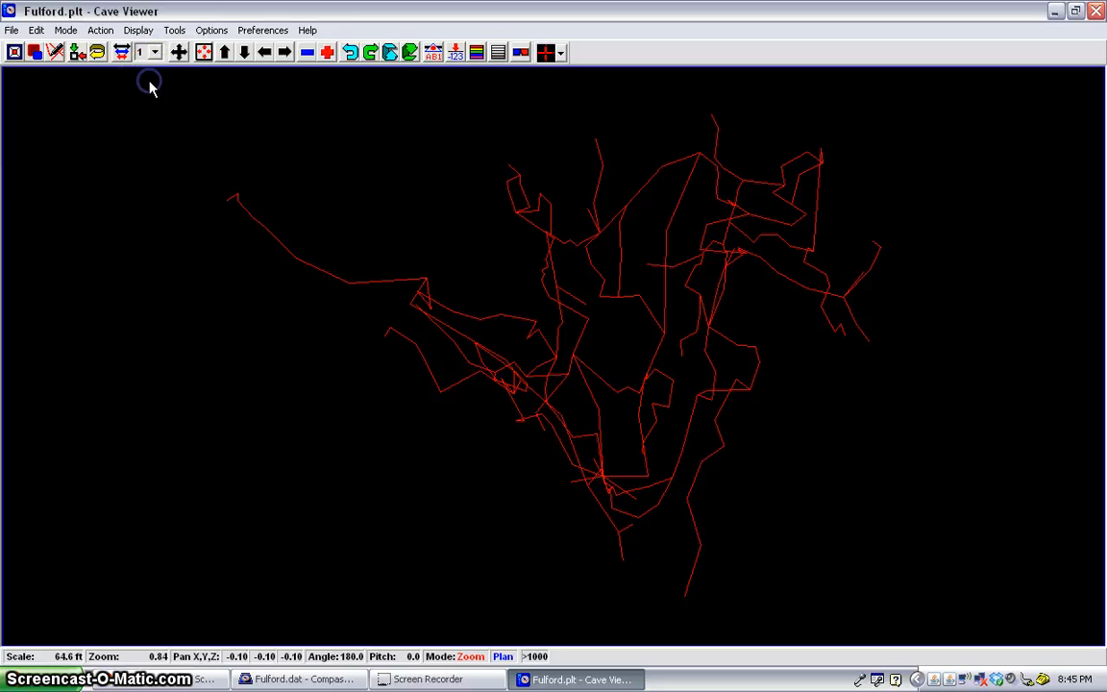
pyautogui.click(348, 56)
pyautogui.click(349, 56)
pyautogui.click(349, 56)
pyautogui.click(349, 56)
pyautogui.click(348, 56)
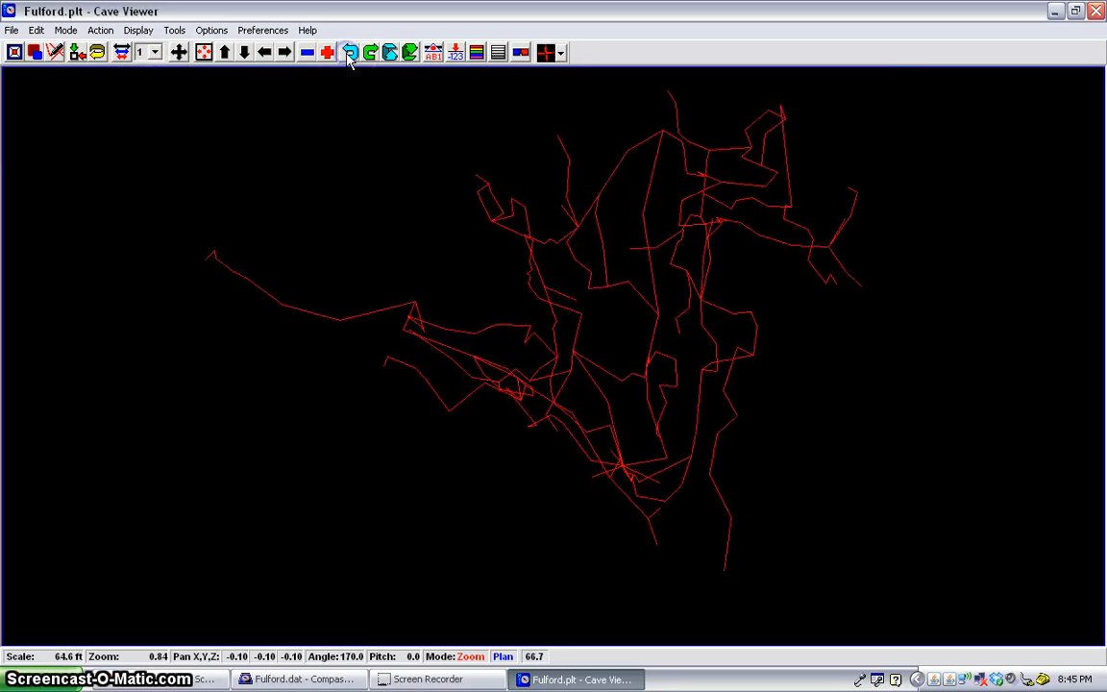
pyautogui.click(349, 56)
pyautogui.click(348, 55)
pyautogui.click(348, 55)
# Rotate the cave plot clockwise in 1-degree increments to an angle of 175 degrees.
pyautogui.click(368, 55)
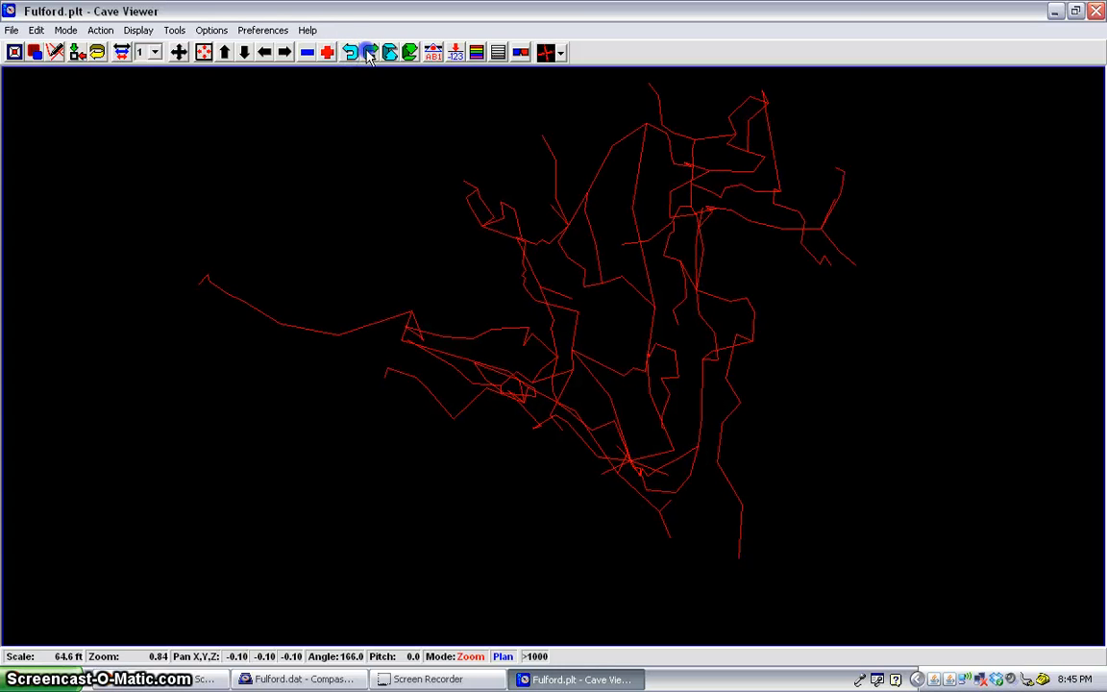
pyautogui.click(368, 53)
pyautogui.click(368, 53)
pyautogui.click(368, 55)
pyautogui.click(368, 55)
pyautogui.click(368, 55)
pyautogui.click(368, 55)
pyautogui.click(368, 55)
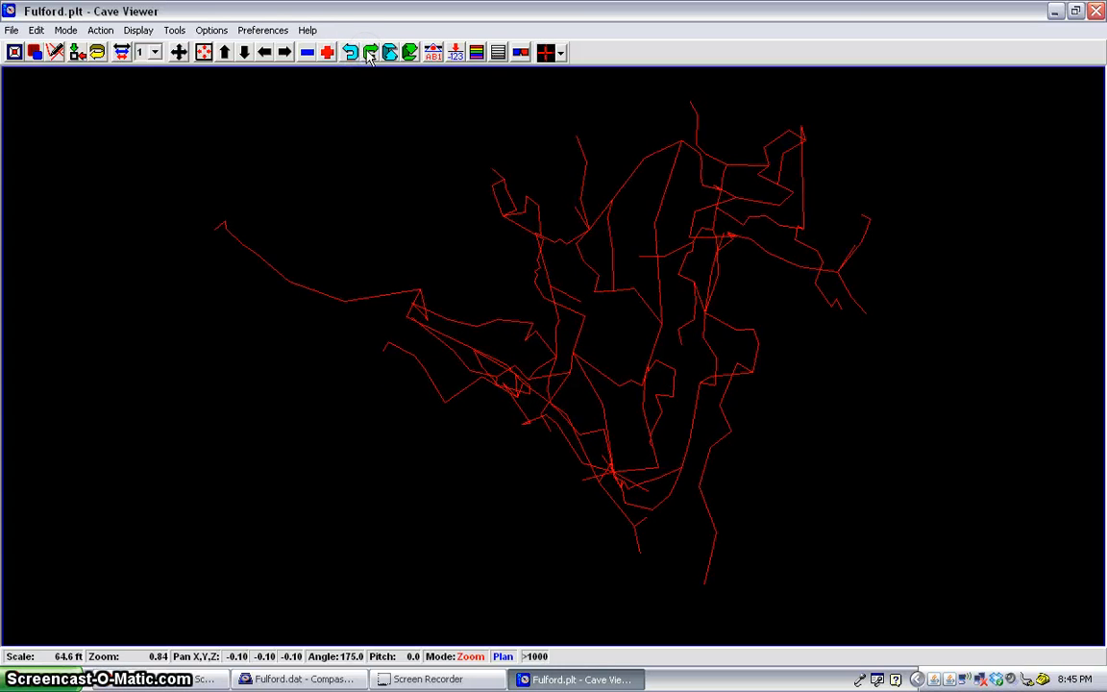
# Show the survey station labels on the cave plot and hide them again.
pyautogui.click(433, 54)
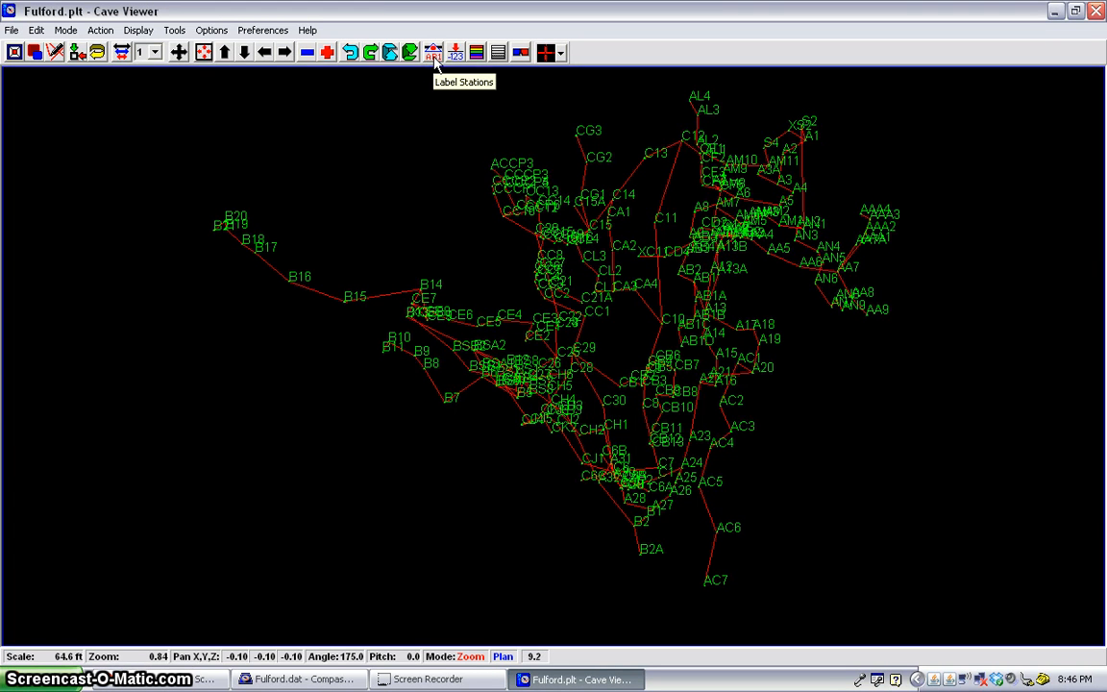
pyautogui.click(433, 54)
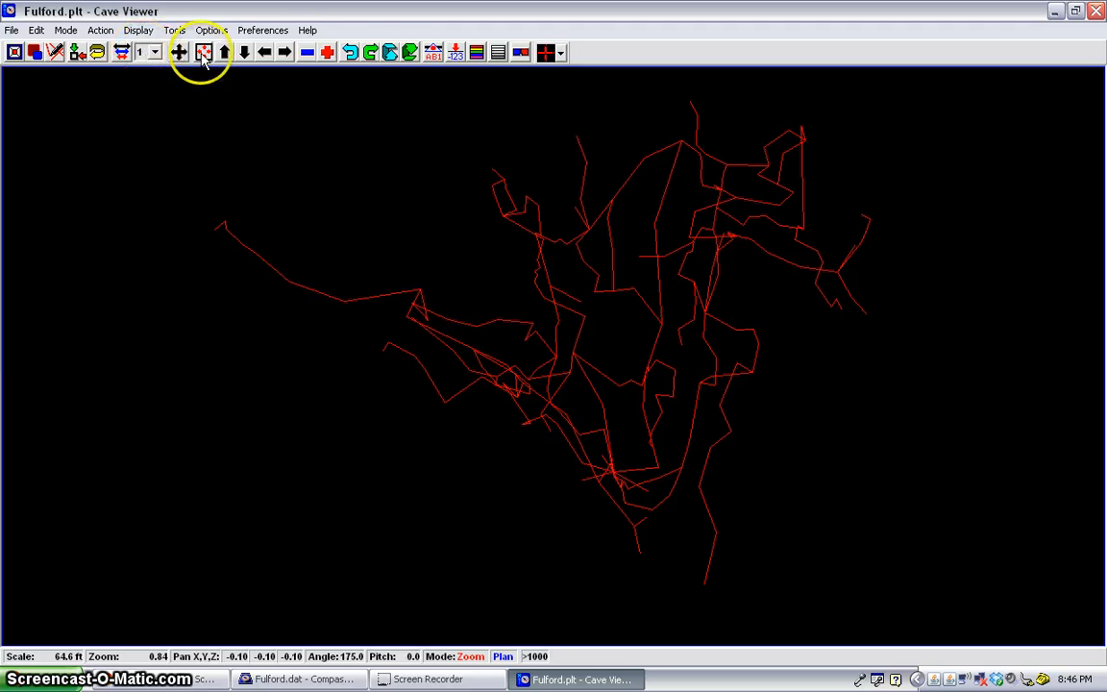
# Tilt the cave plot in 1-degree increments to a pitch of 4 degrees.
pyautogui.click(389, 53)
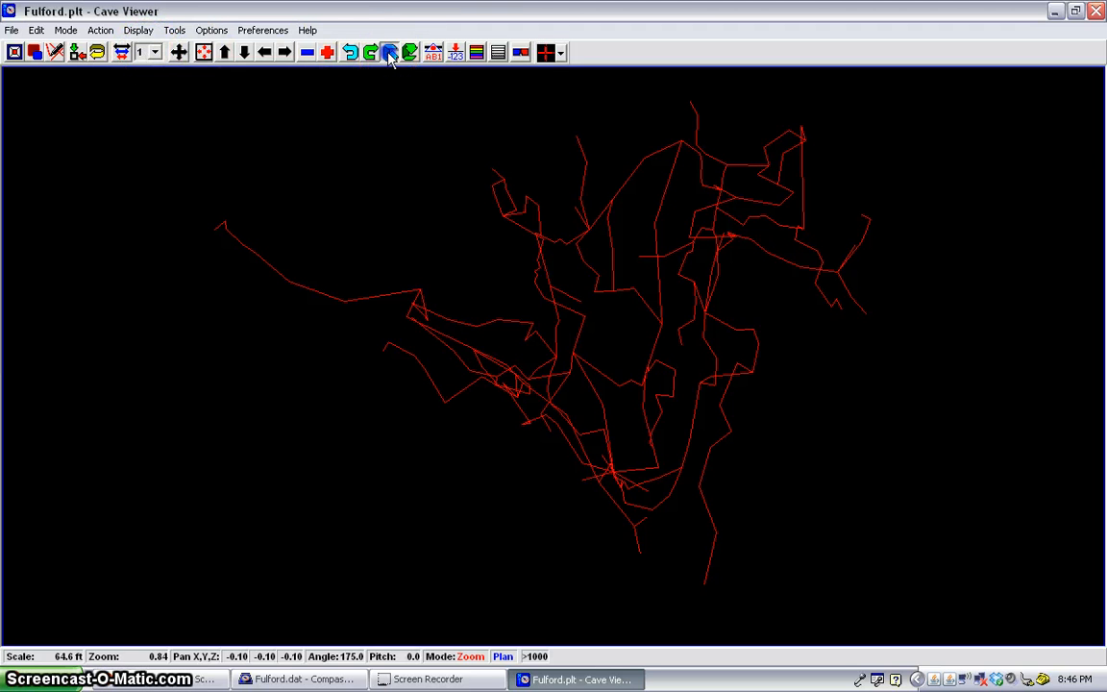
pyautogui.click(389, 52)
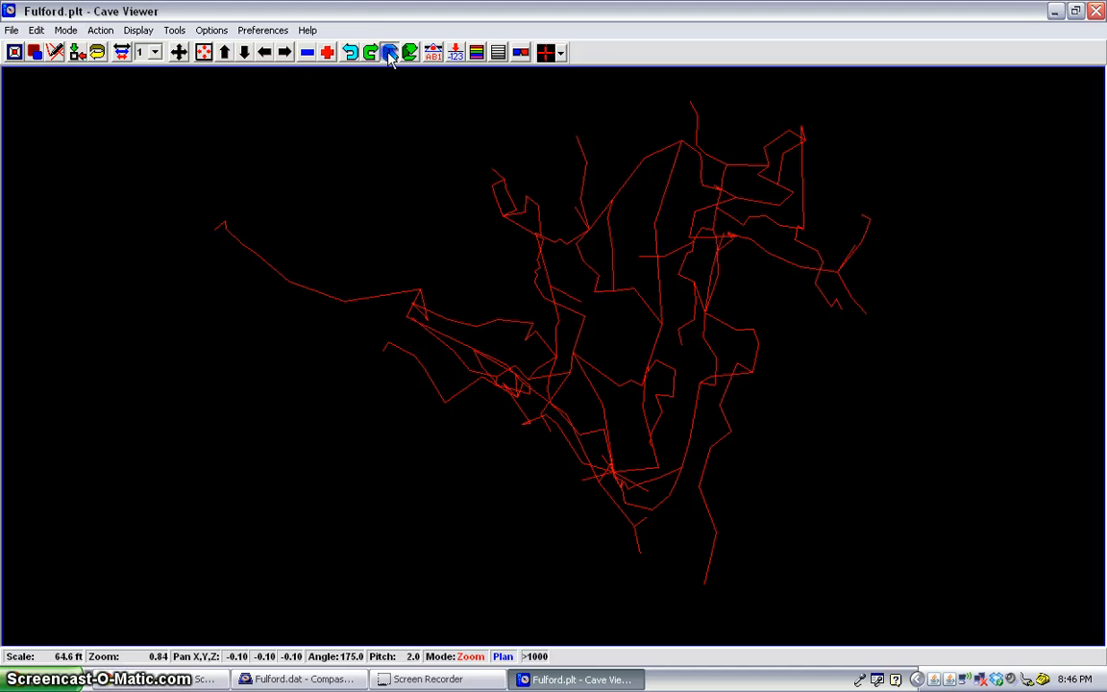
pyautogui.click(389, 53)
# Set the rotation increment to 45 degrees and tilt the cave plot to a pitch of 45 degrees.
pyautogui.click(157, 53)
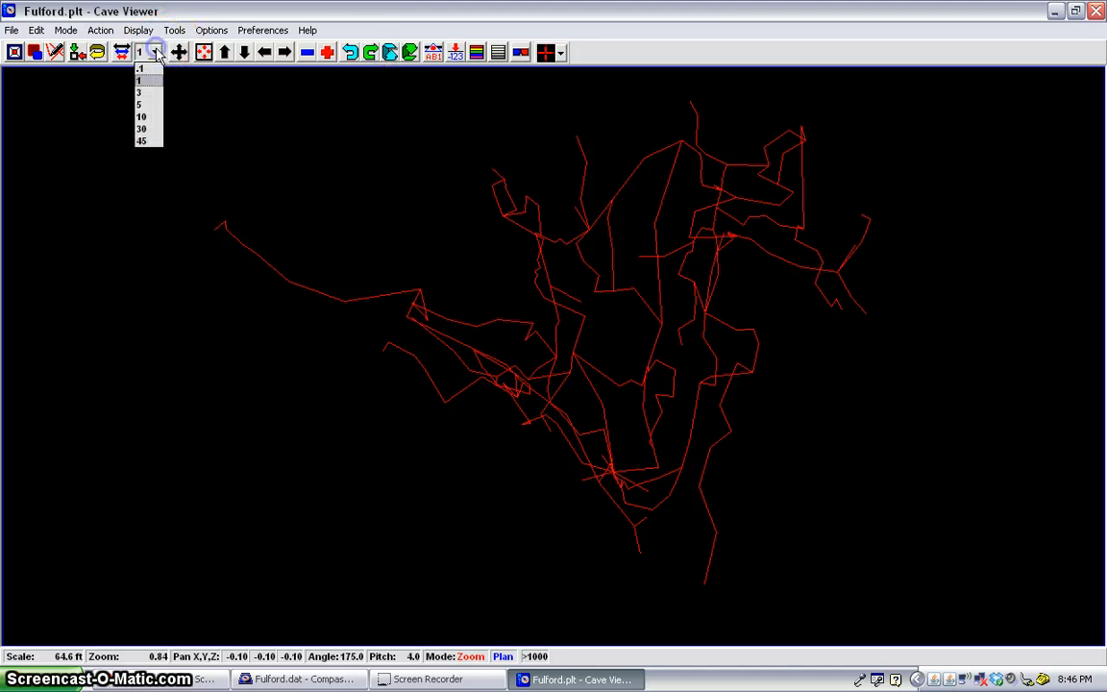
pyautogui.click(144, 145)
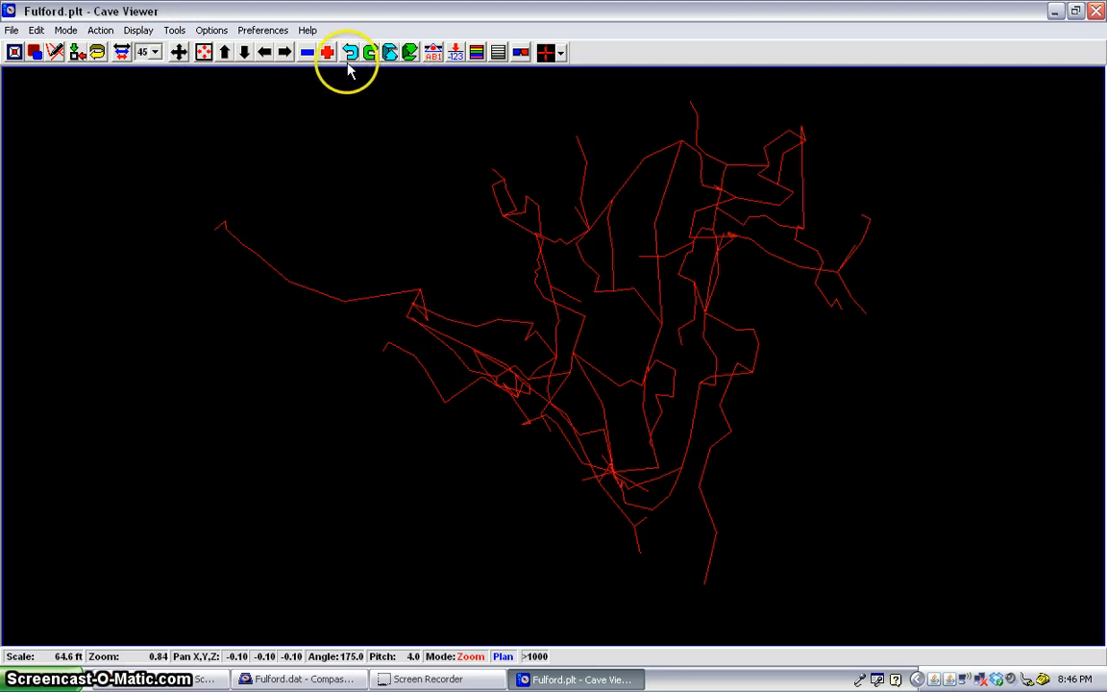
pyautogui.click(389, 53)
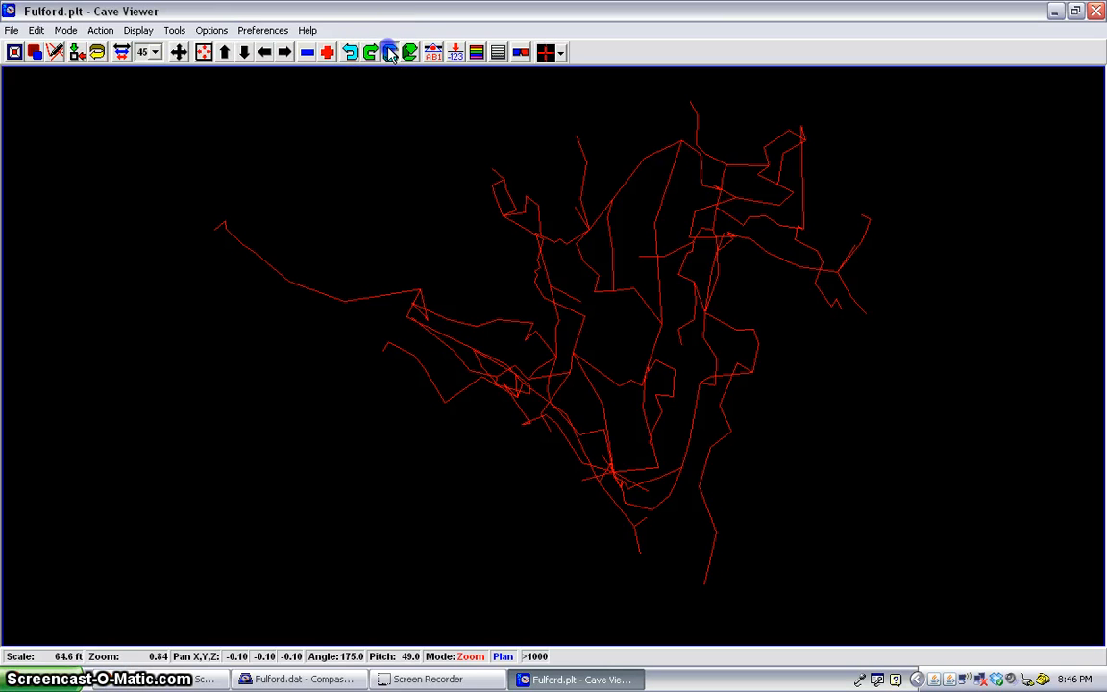
pyautogui.click(410, 52)
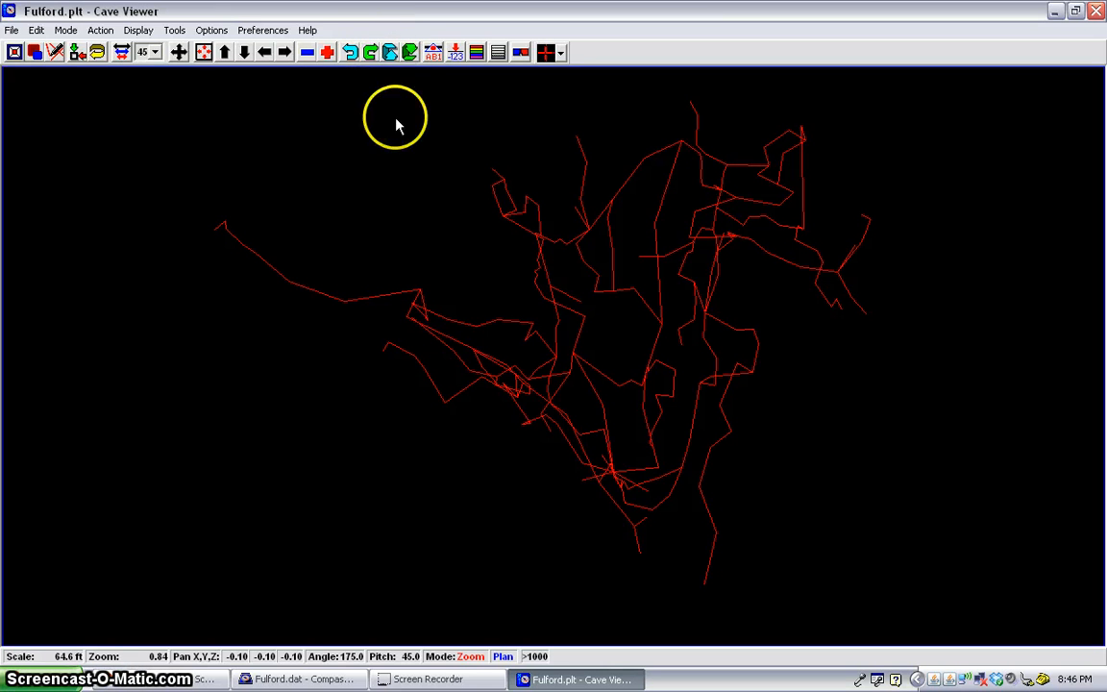
pyautogui.click(389, 52)
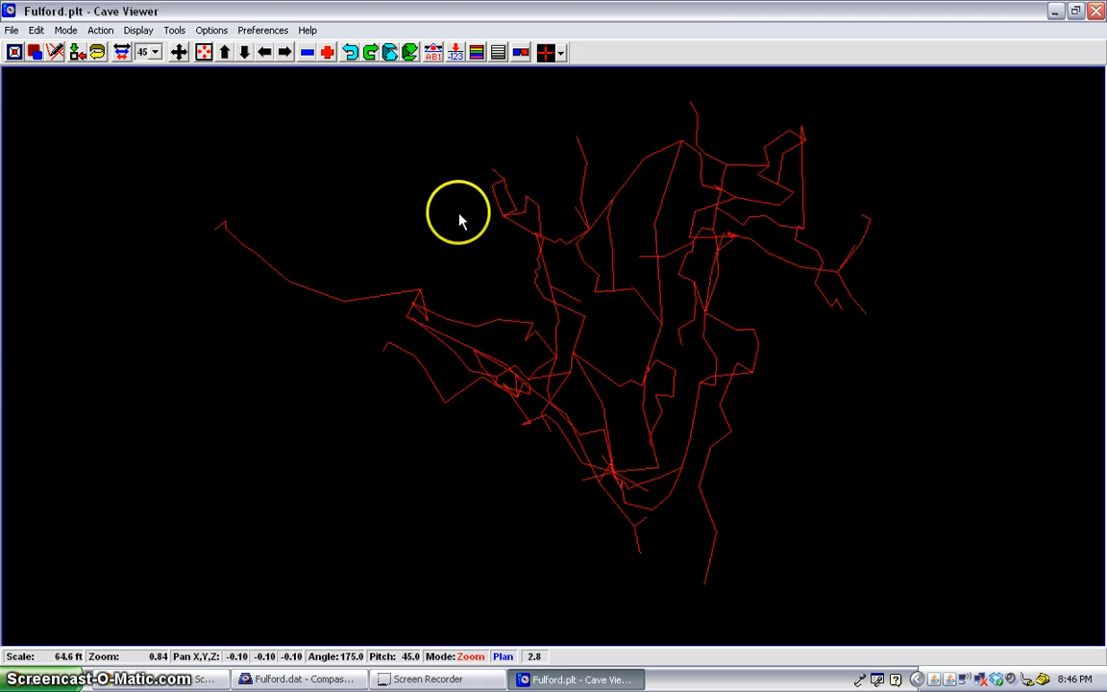
# Shift the cave plot down slightly and restore the full overview display.
pyautogui.click(223, 53)
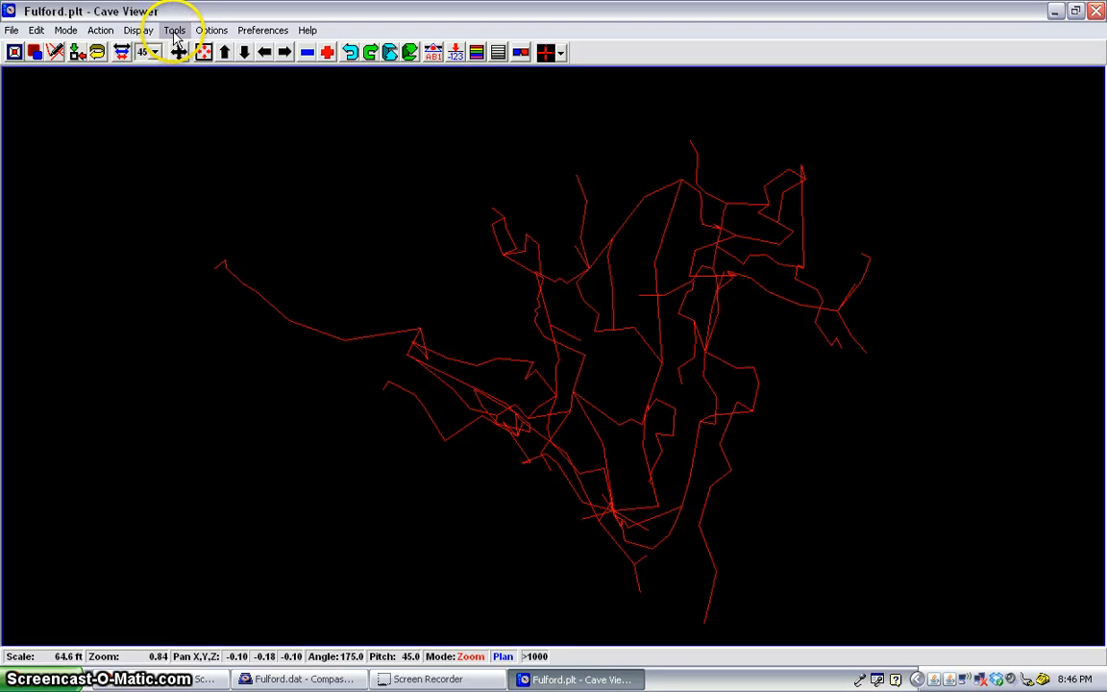
pyautogui.click(14, 53)
pyautogui.click(35, 52)
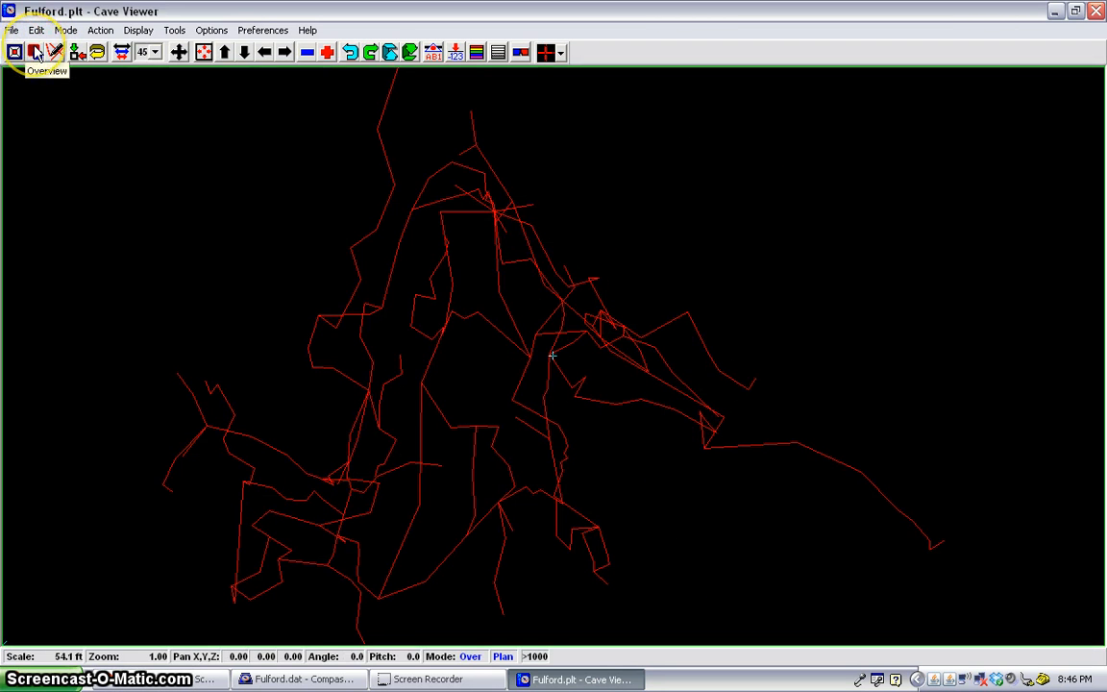
pyautogui.click(55, 53)
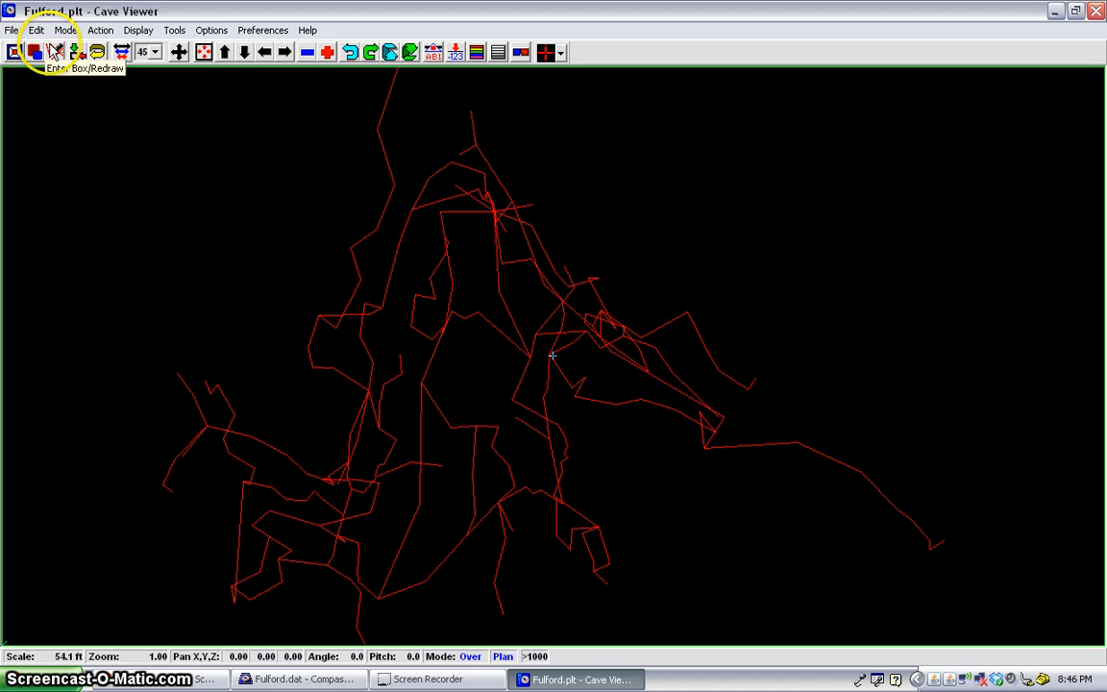
pyautogui.click(65, 30)
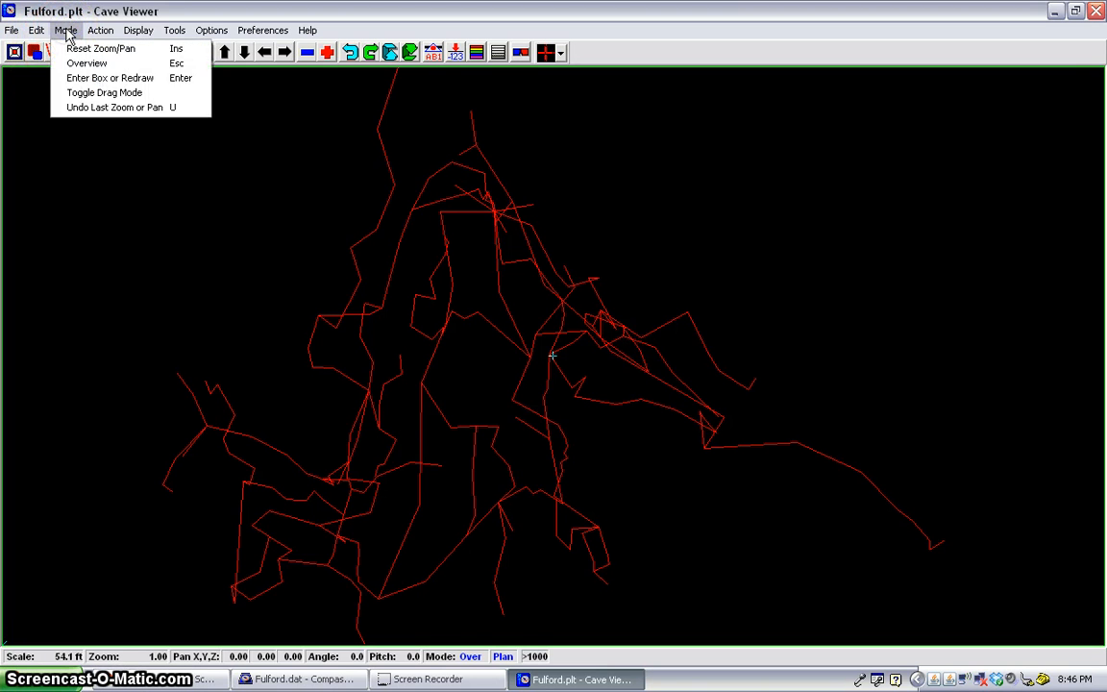
pyautogui.click(139, 30)
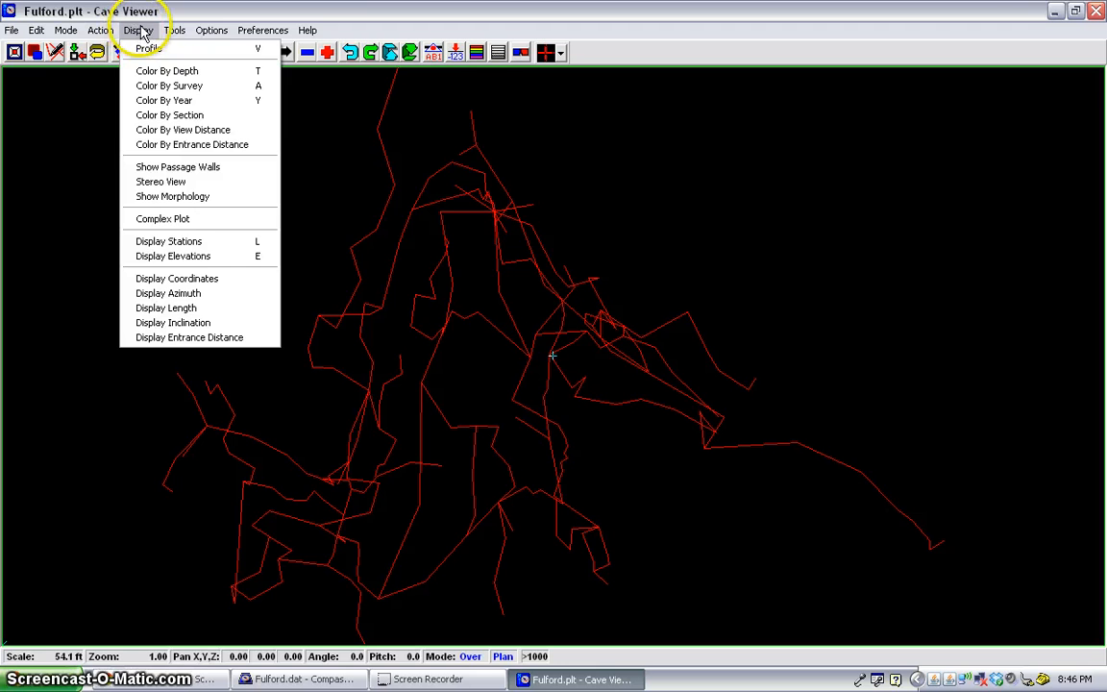
pyautogui.moveTo(172, 34)
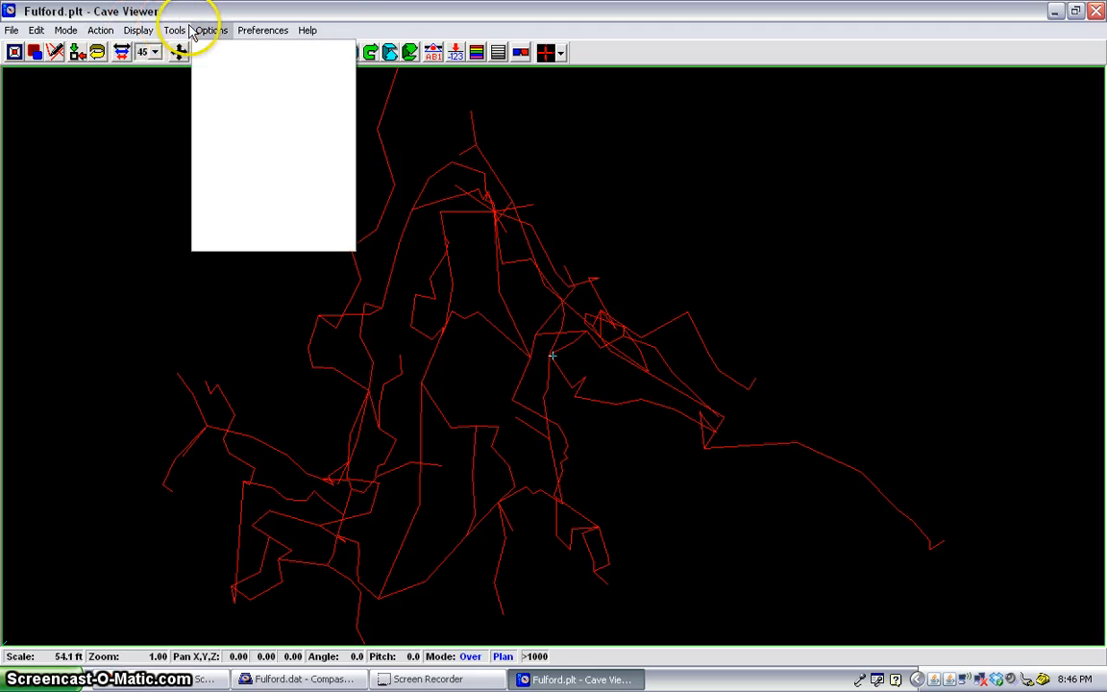
# Review the Station/Label Handling preferences and cancel out of them.
pyautogui.moveTo(248, 34)
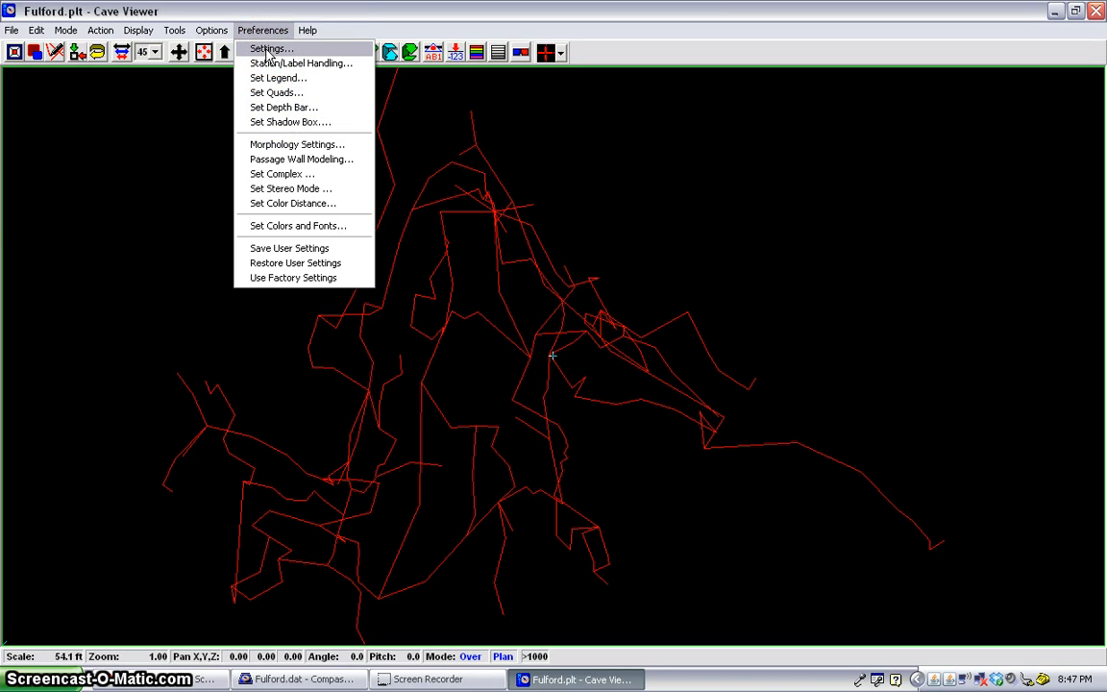
pyautogui.click(274, 64)
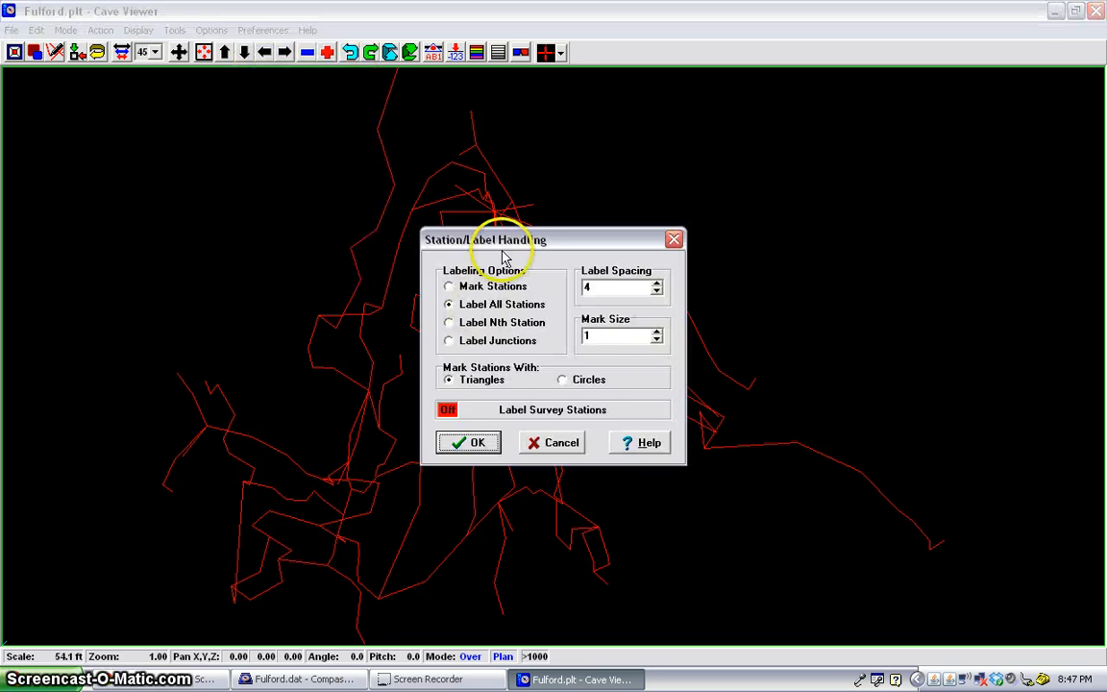
pyautogui.moveTo(507, 238); pyautogui.dragTo(476, 220)
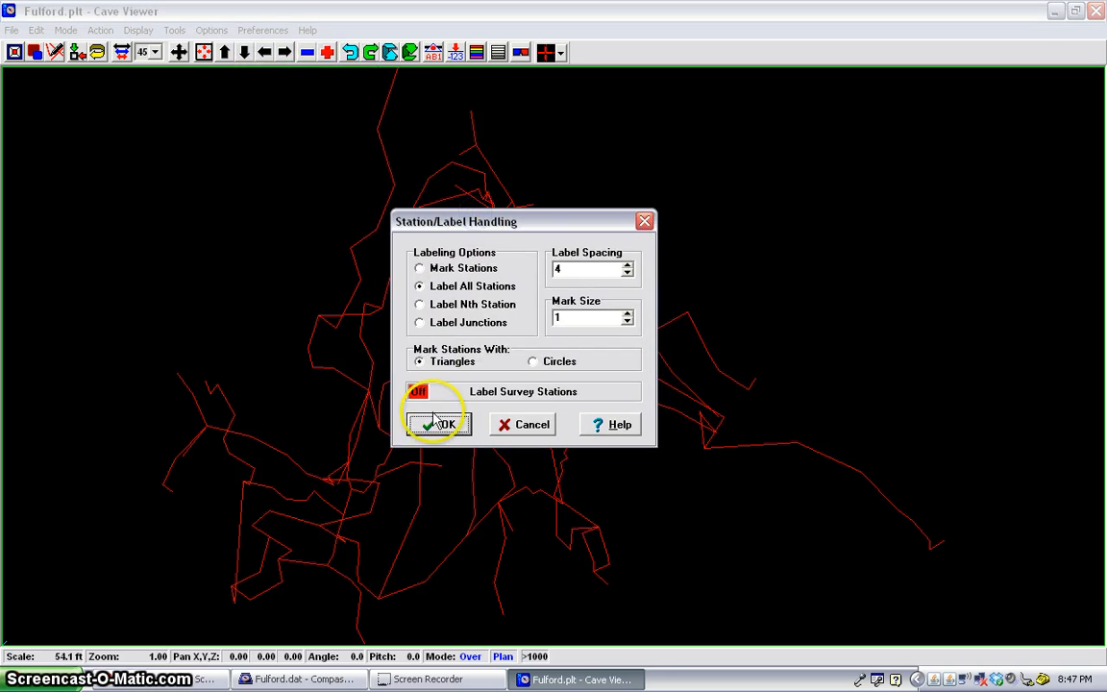
pyautogui.click(532, 425)
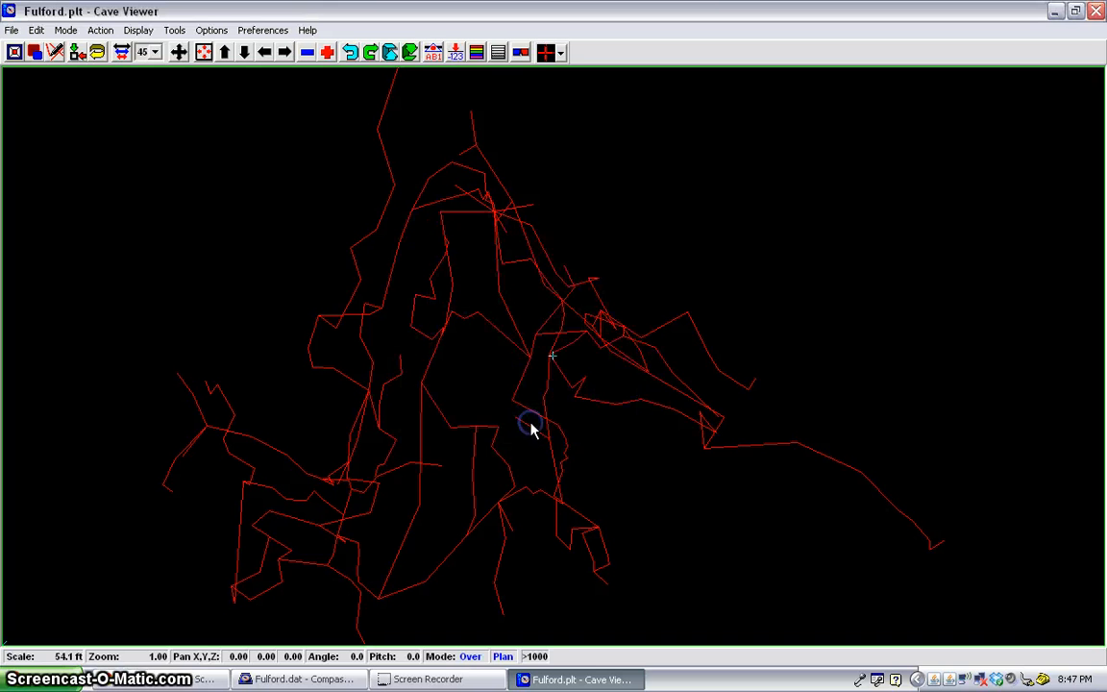
# Set the Plot Line Color to dark blue in the color and font preferences.
pyautogui.click(262, 32)
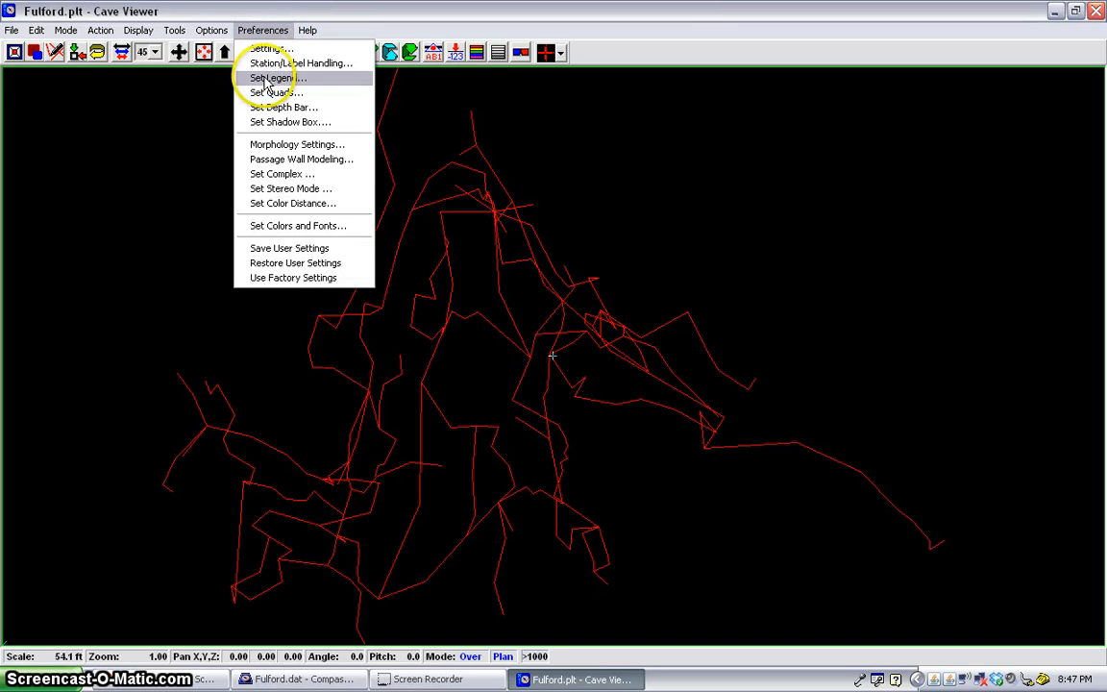
pyautogui.click(274, 225)
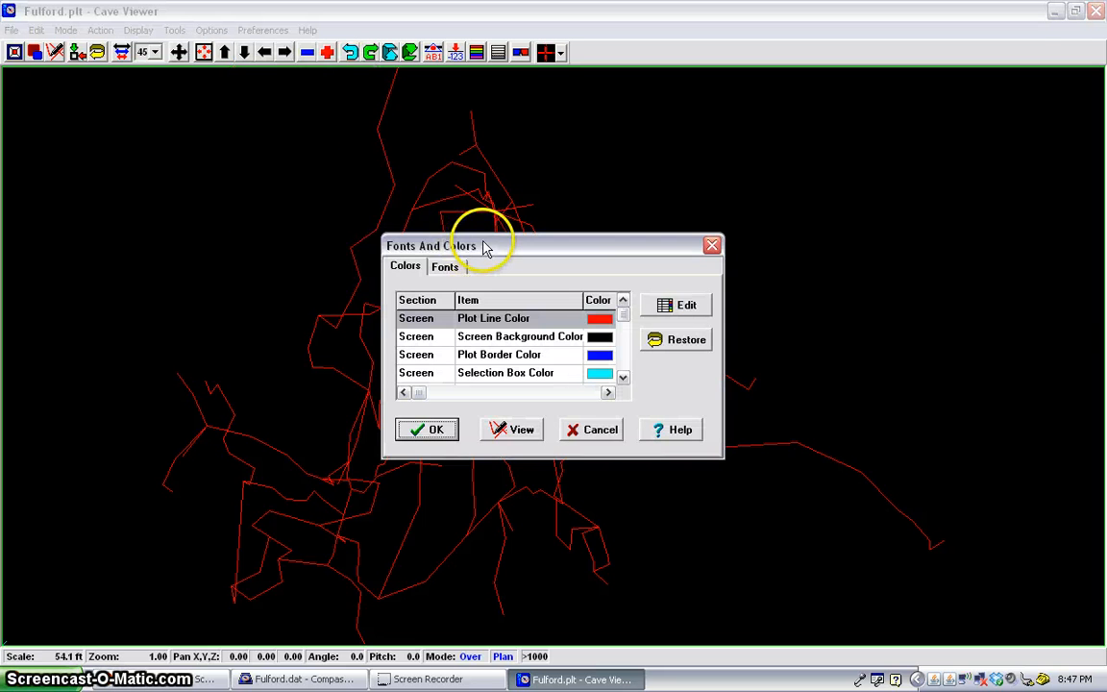
pyautogui.moveTo(481, 239); pyautogui.dragTo(402, 212)
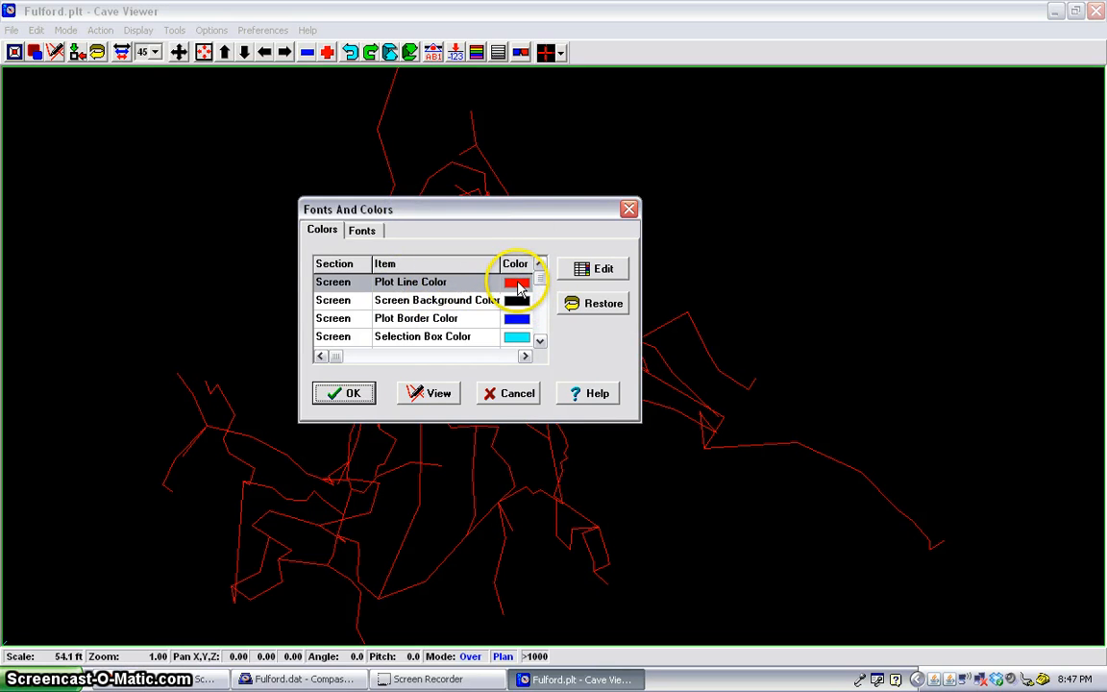
pyautogui.click(601, 269)
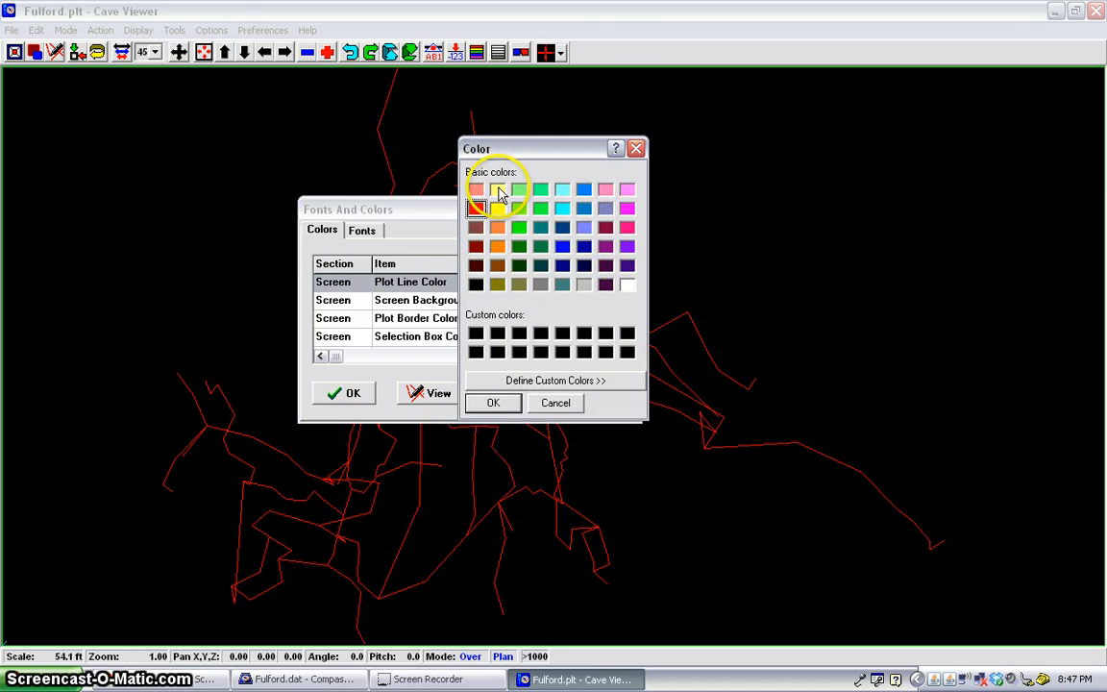
pyautogui.click(497, 190)
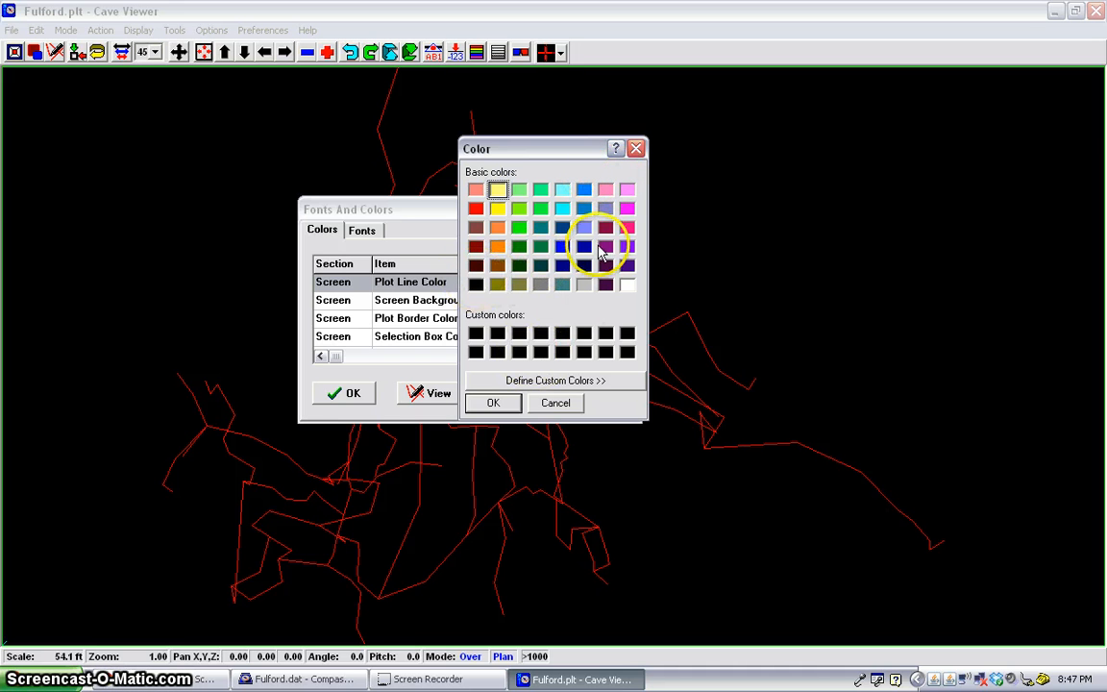
pyautogui.click(587, 248)
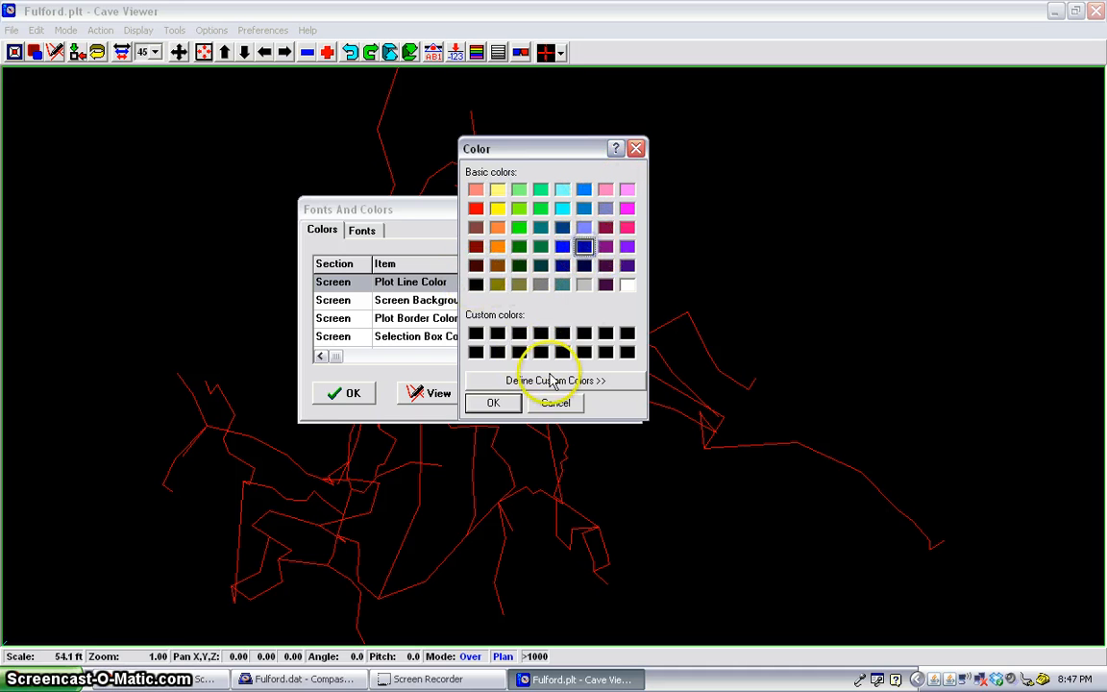
pyautogui.click(495, 404)
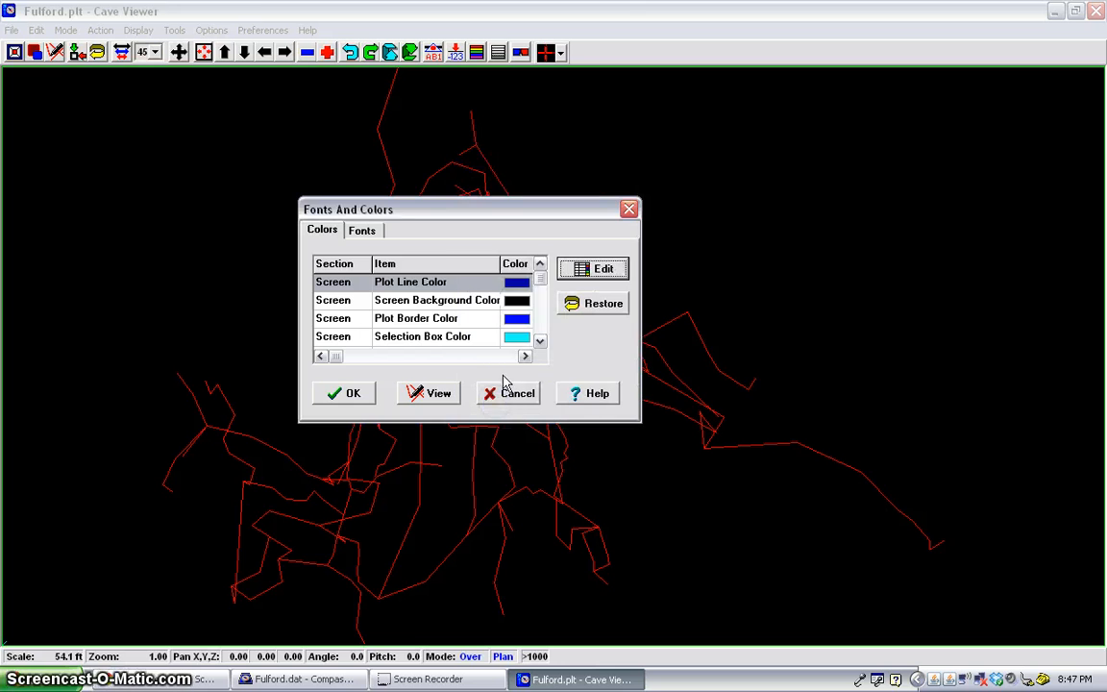
# Set the Screen Background Color to white and preview the new colors on the cave plot.
pyautogui.click(518, 302)
pyautogui.click(595, 269)
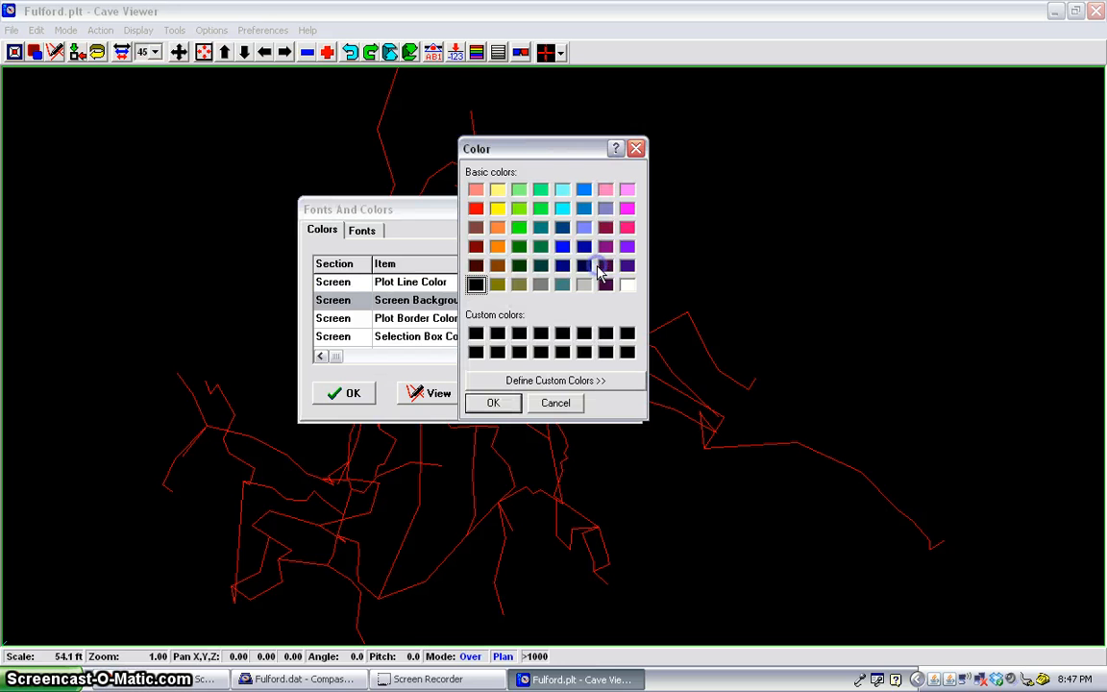
pyautogui.click(626, 284)
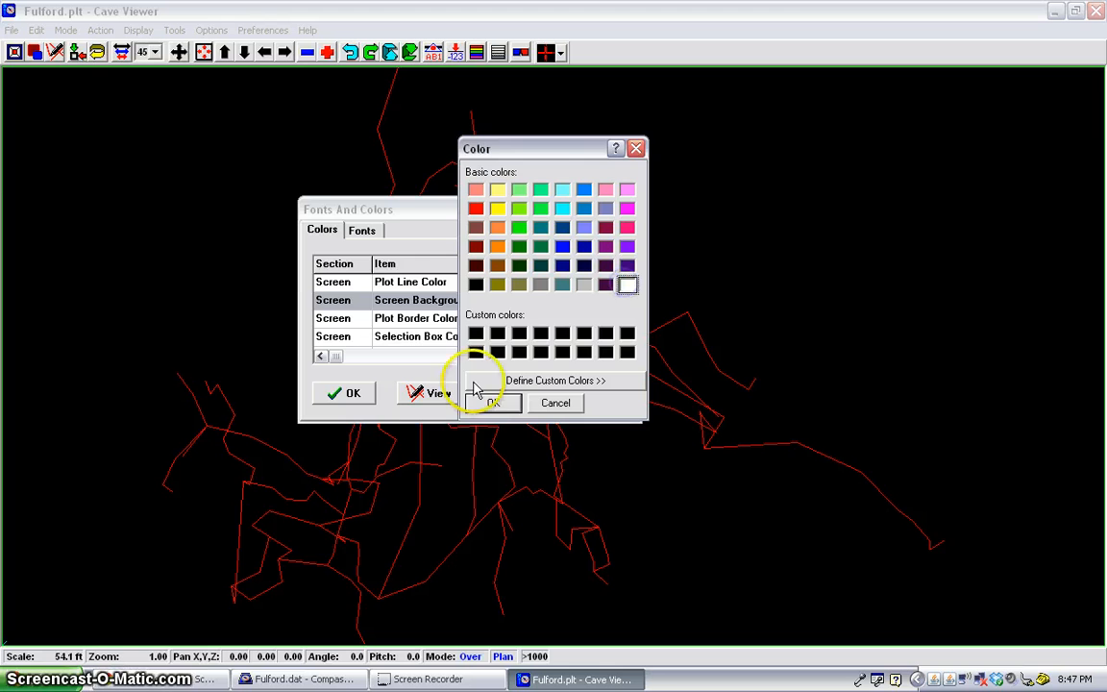
pyautogui.click(493, 405)
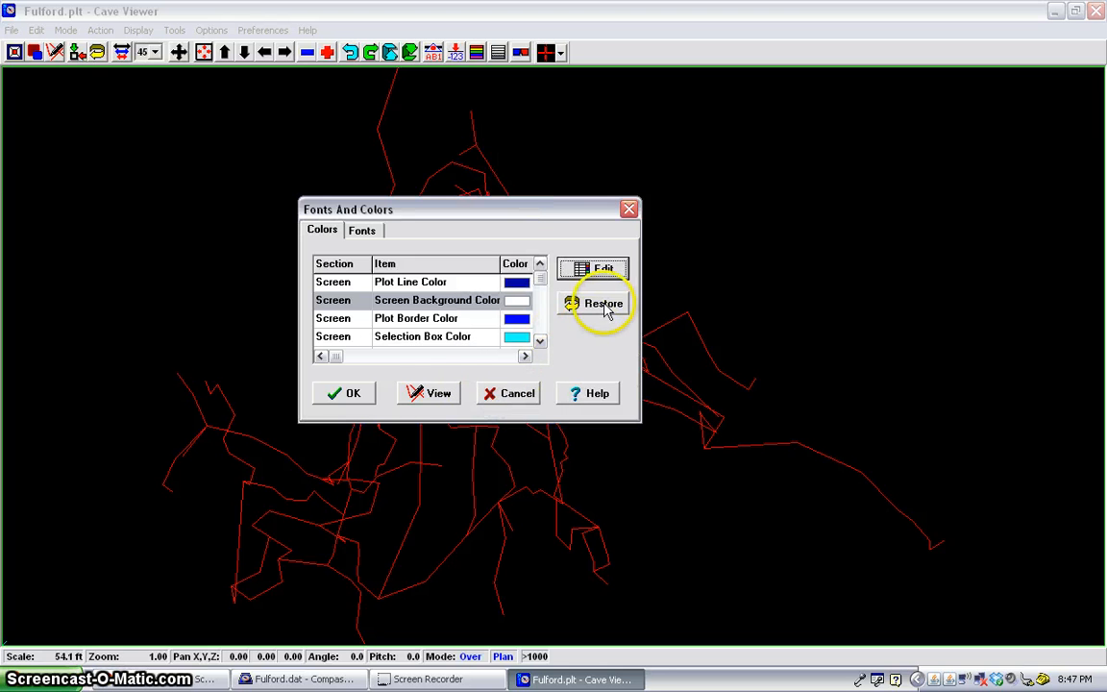
pyautogui.click(432, 387)
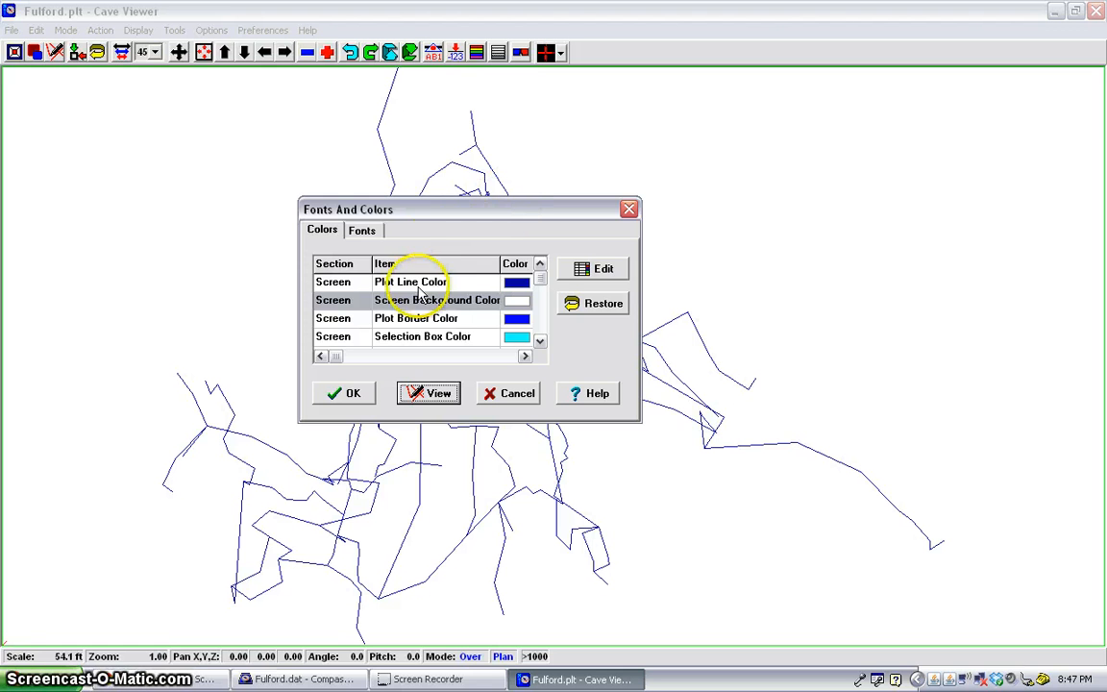
# Set the Station Labels font to red at size 6, preview it and accept the font and color settings.
pyautogui.click(363, 231)
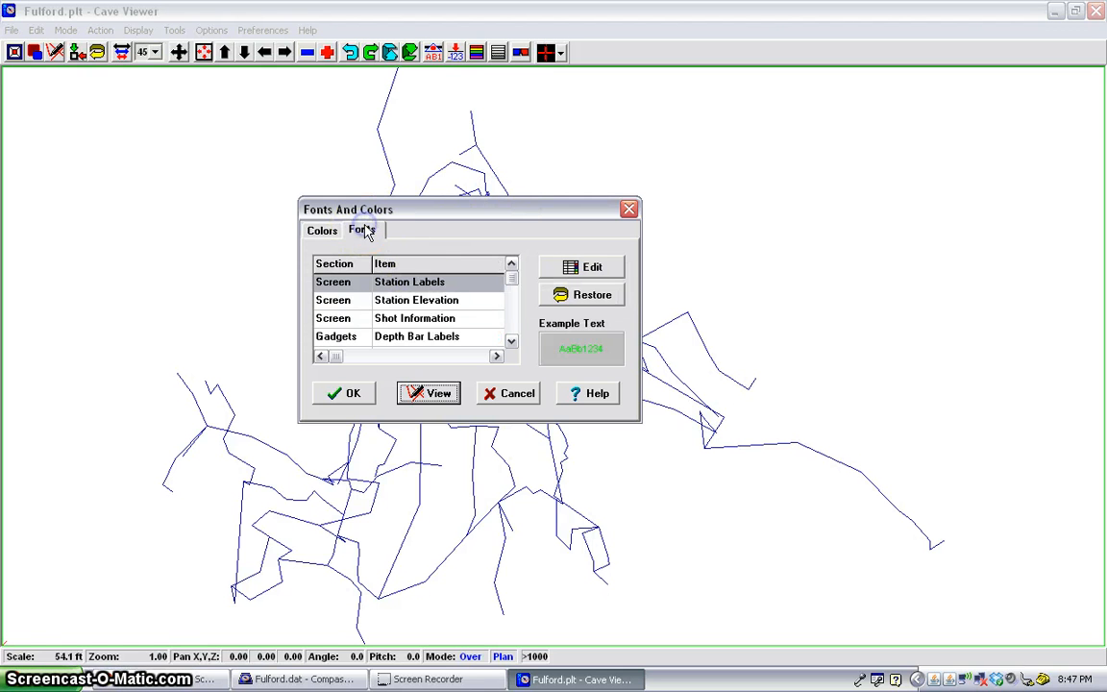
pyautogui.click(421, 285)
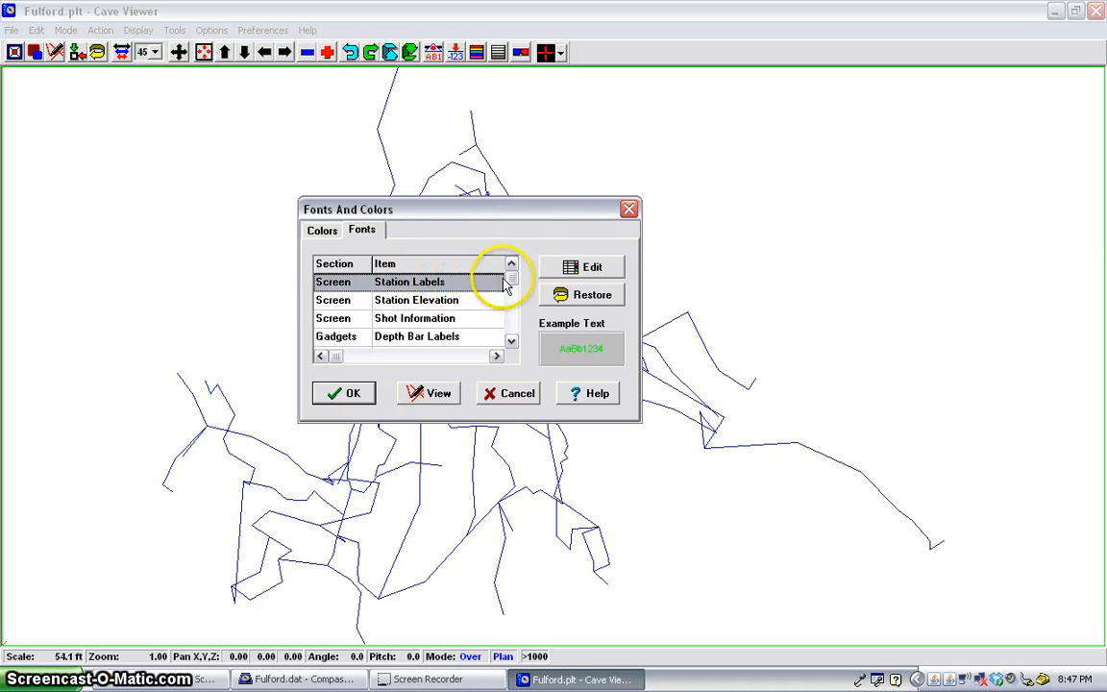
pyautogui.click(579, 269)
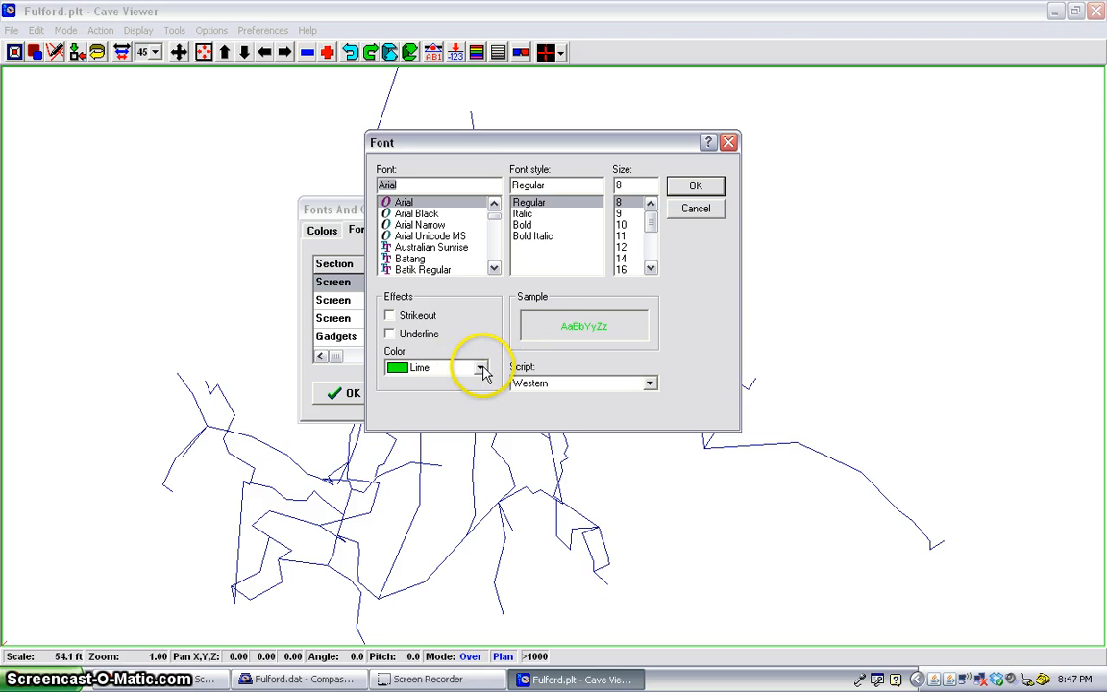
pyautogui.click(477, 369)
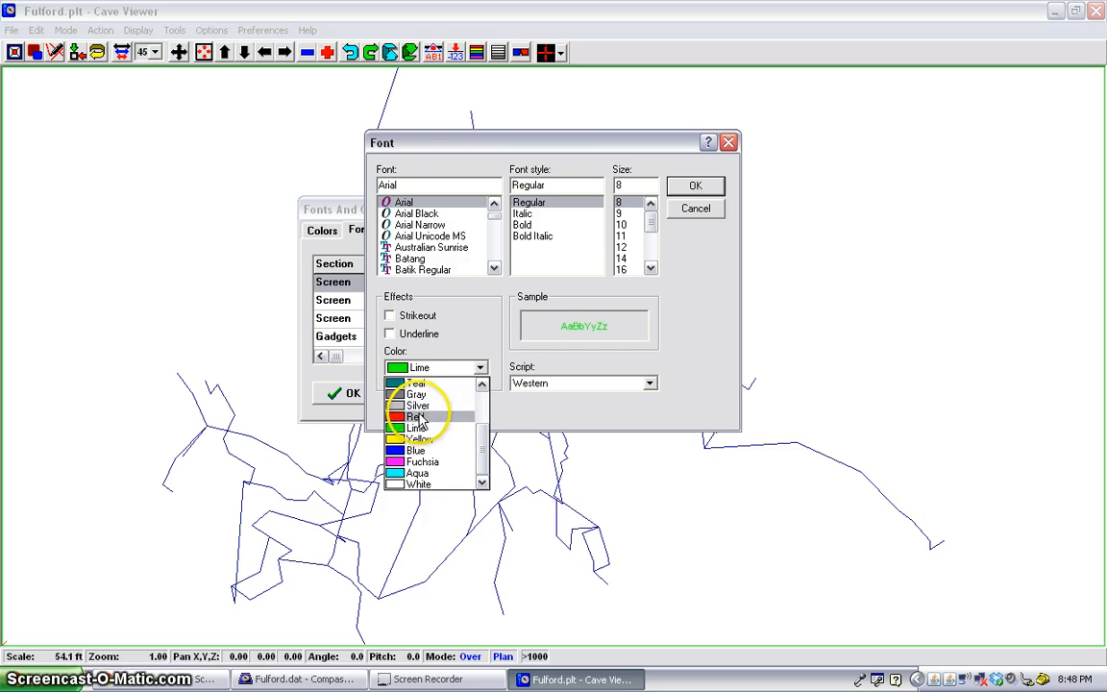
pyautogui.click(419, 416)
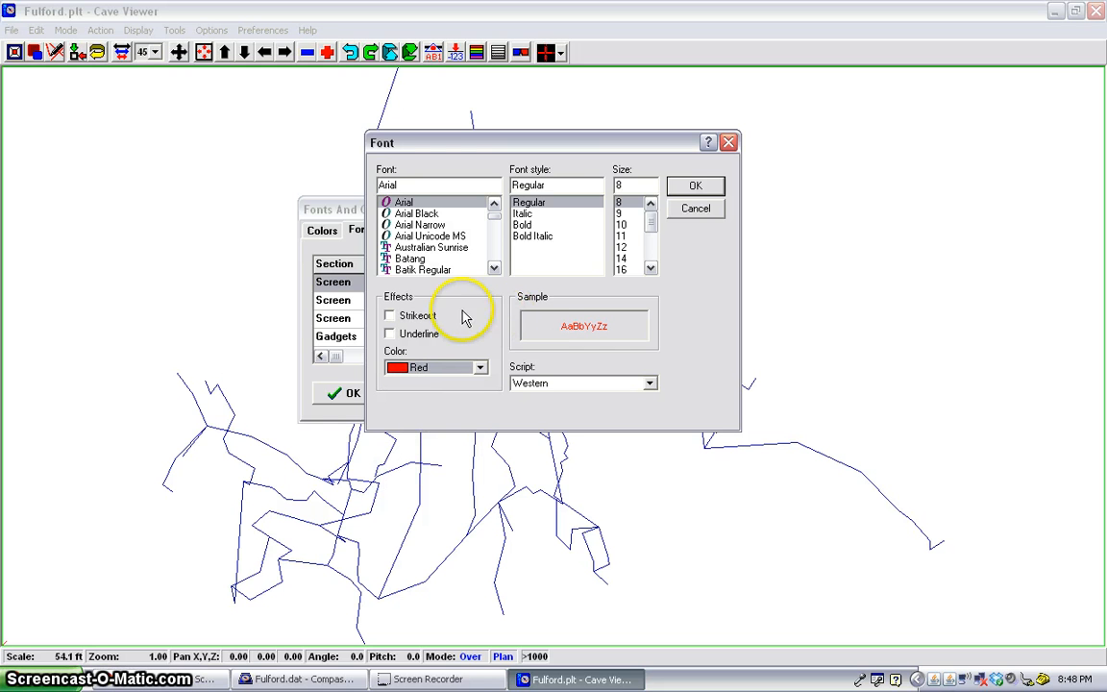
pyautogui.moveTo(636, 185); pyautogui.dragTo(618, 184)
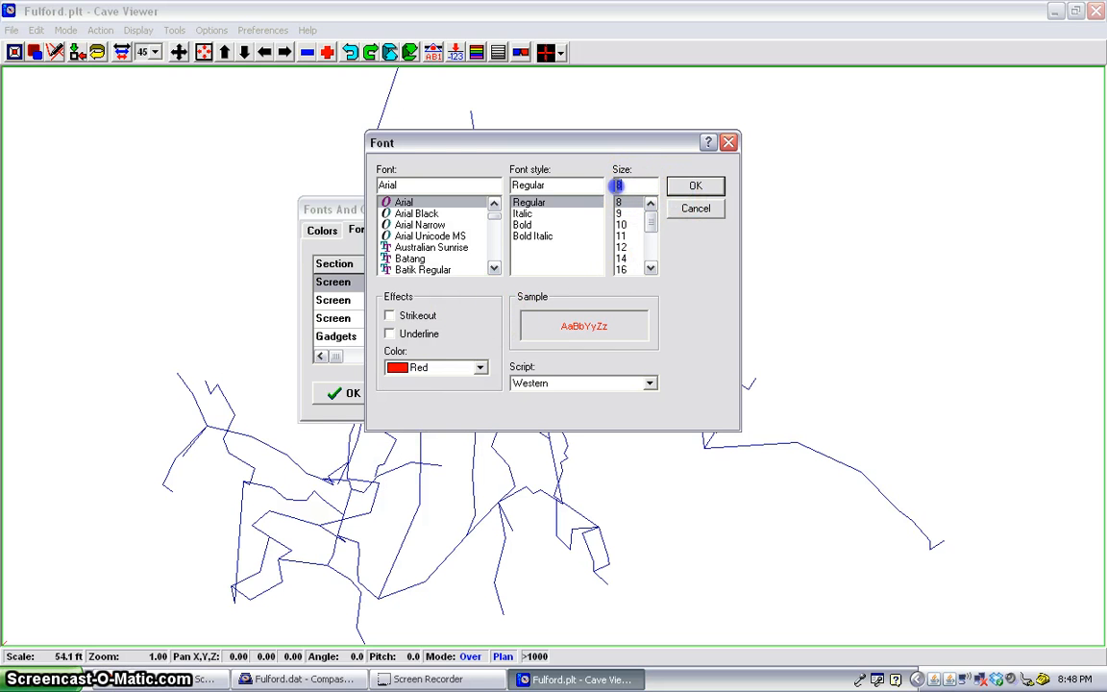
pyautogui.write('7')
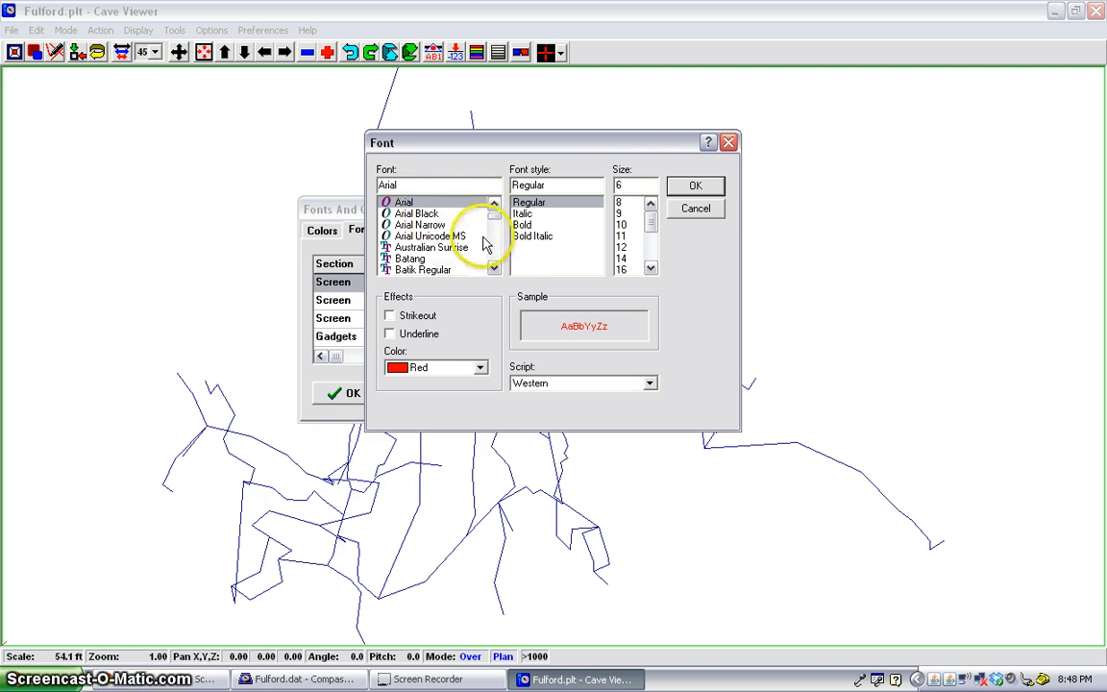
pyautogui.click(709, 187)
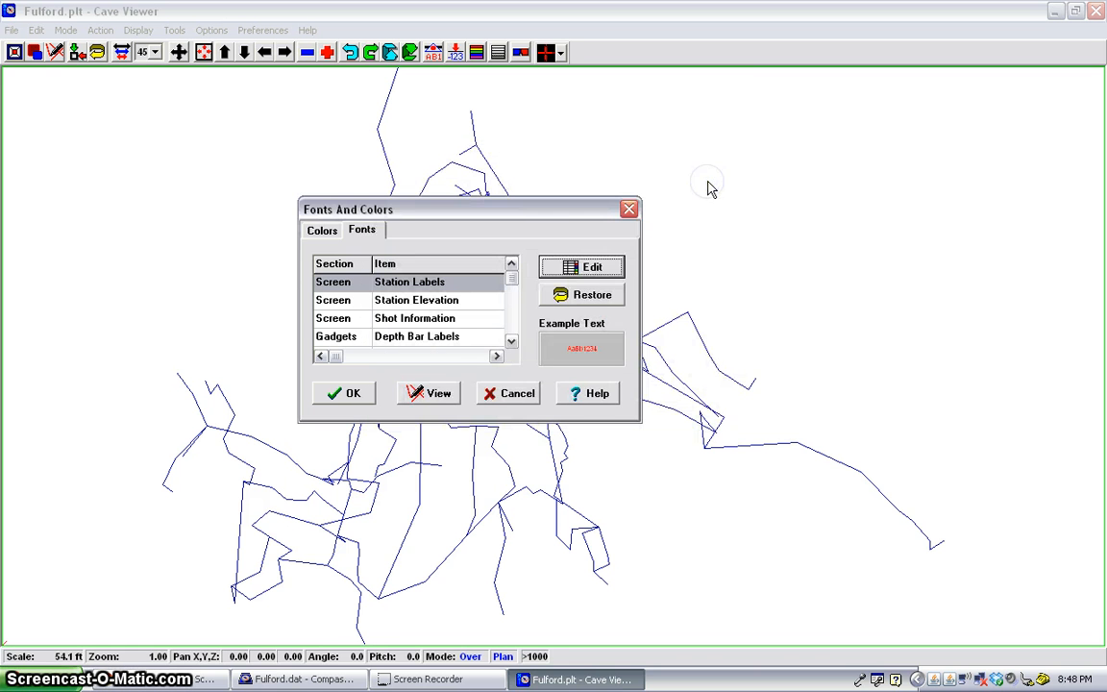
pyautogui.click(420, 396)
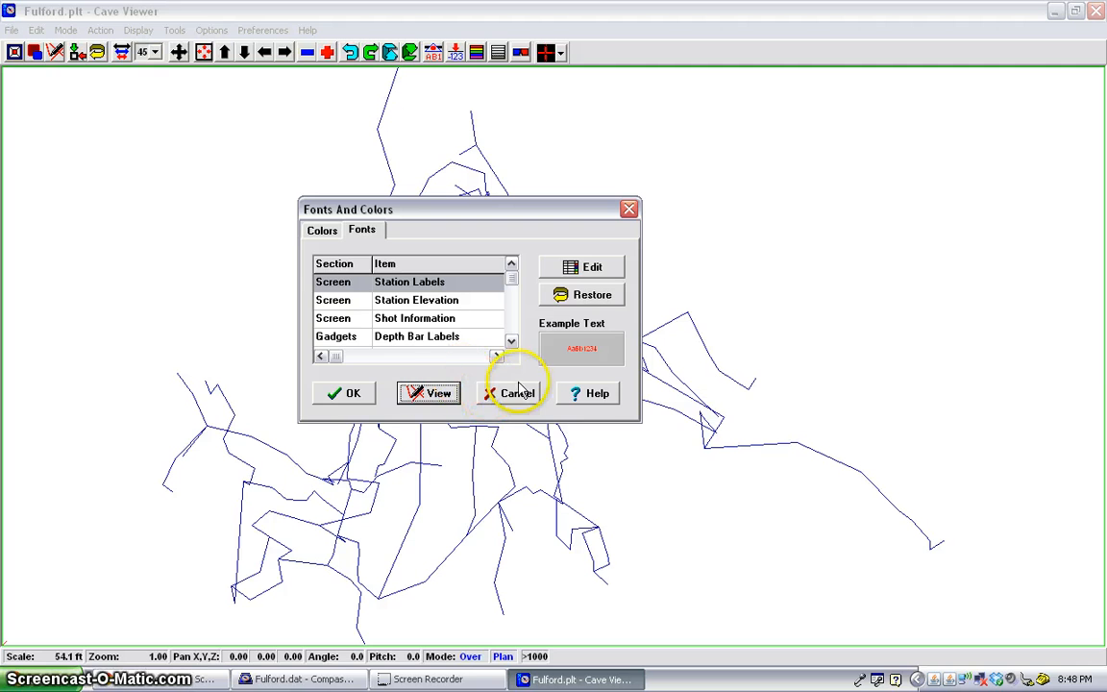
pyautogui.click(352, 394)
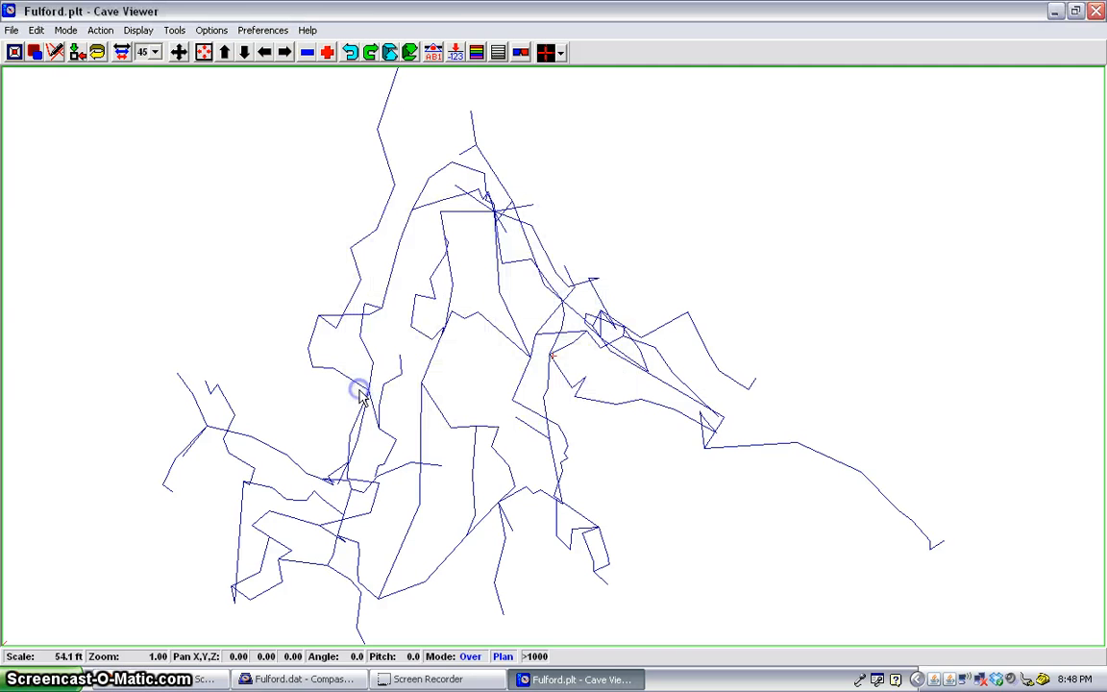
# Show the station labels on the cave plot to check their new font and hide them again.
pyautogui.click(433, 53)
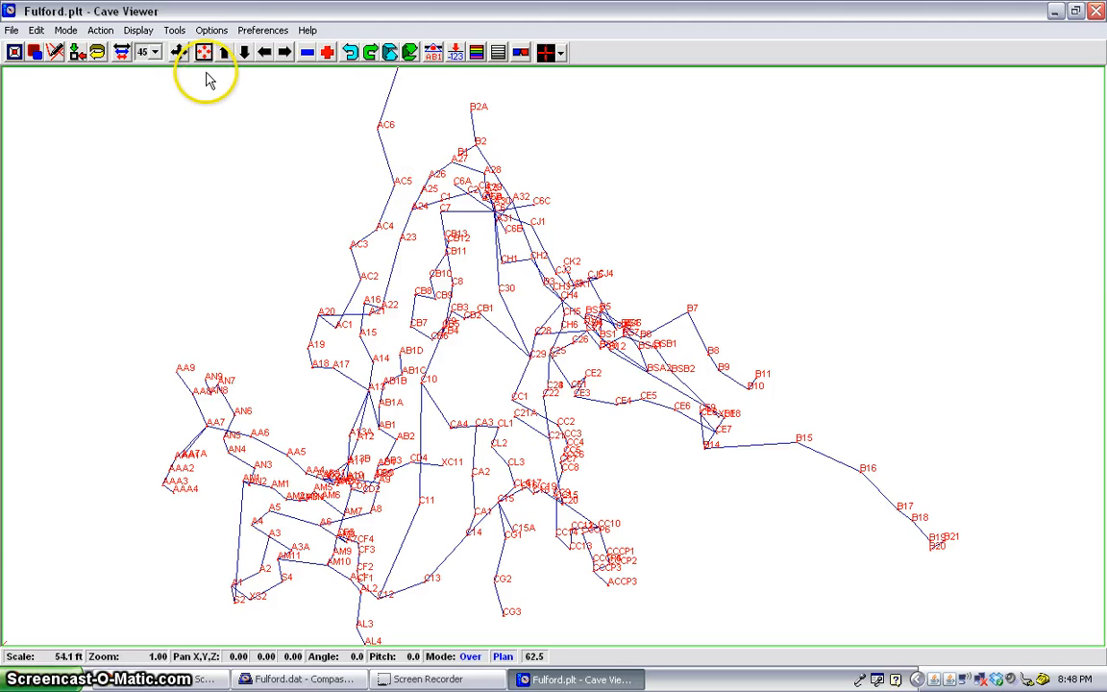
pyautogui.click(256, 31)
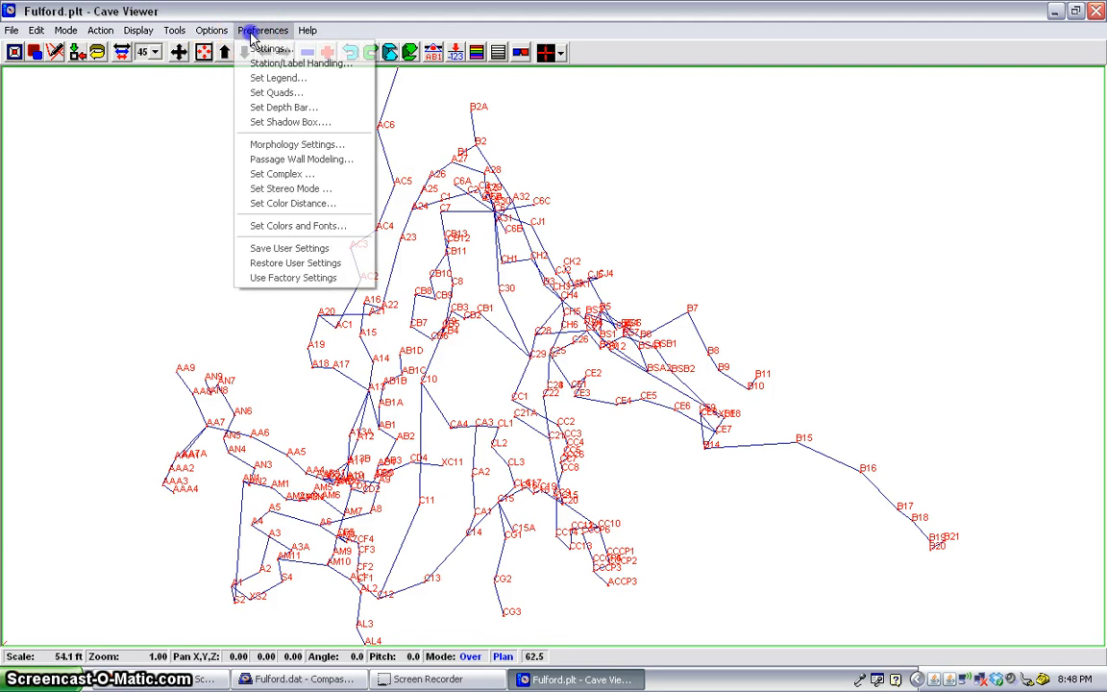
pyautogui.click(253, 35)
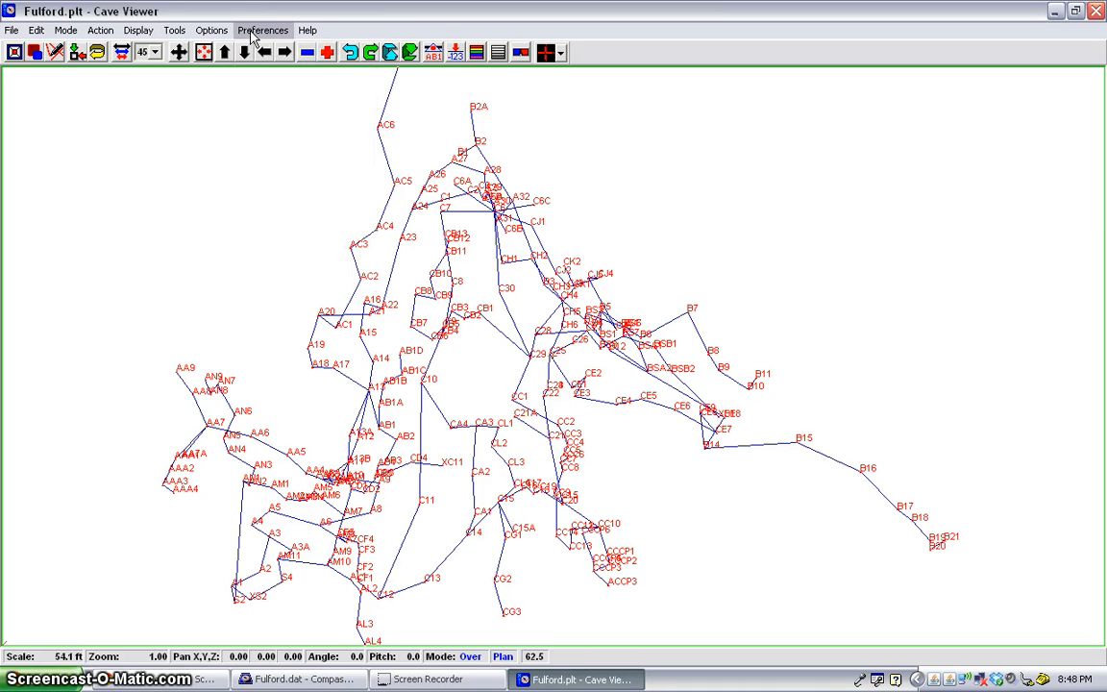
pyautogui.click(433, 52)
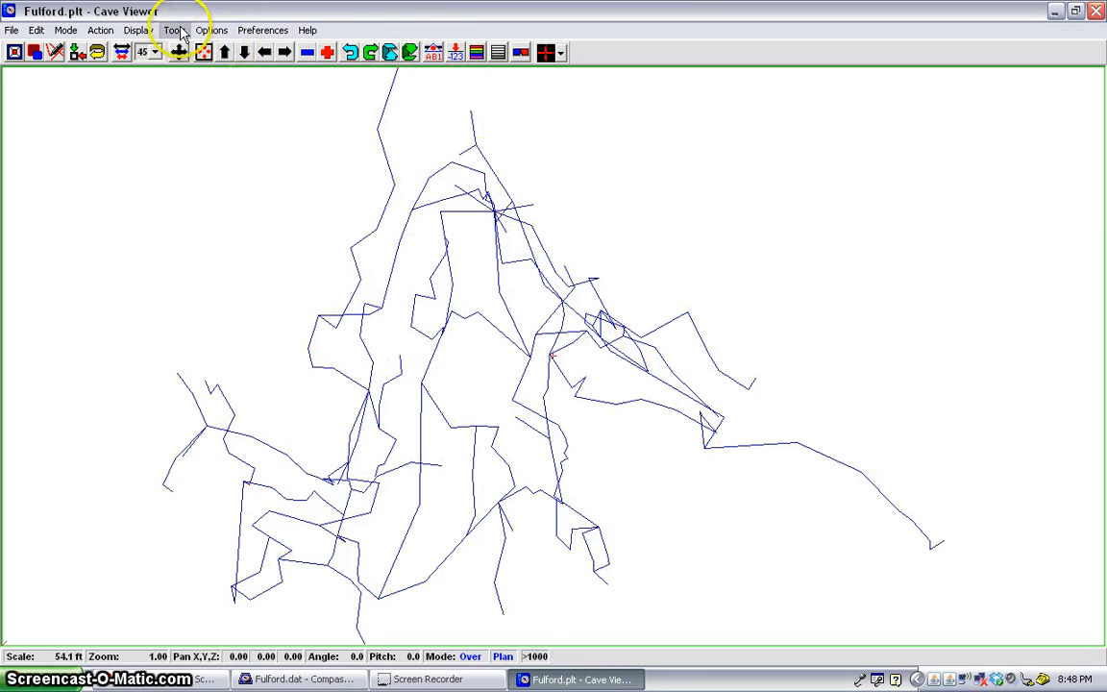
# Show the passage walls on the cave plot.
pyautogui.click(139, 34)
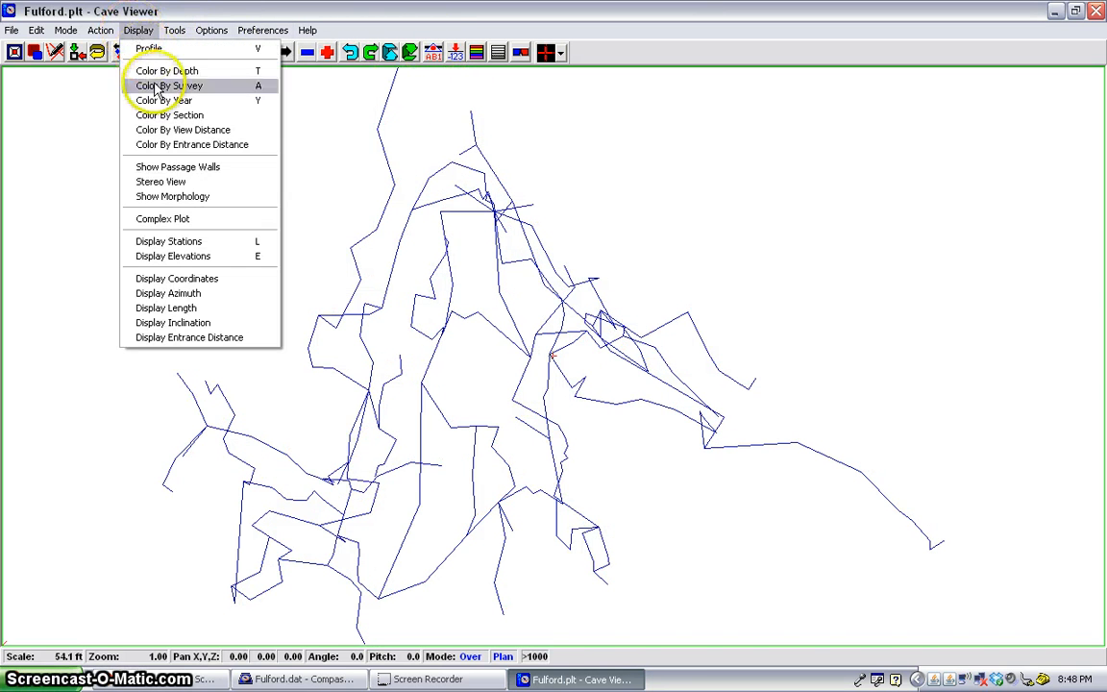
pyautogui.click(162, 167)
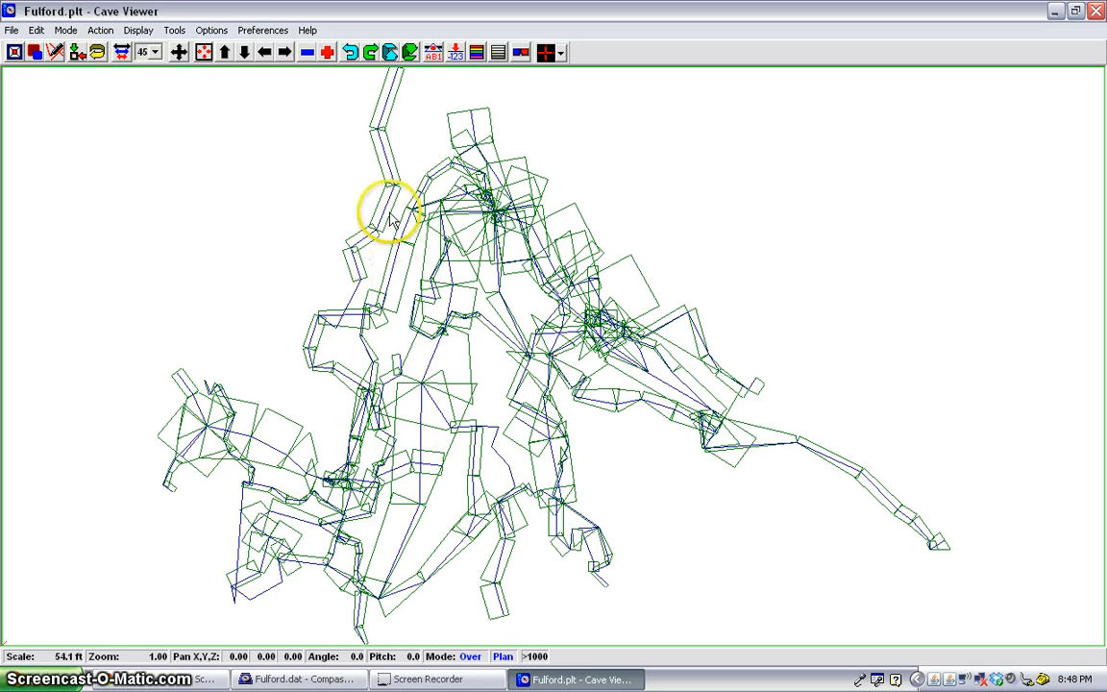
# Hide the passage walls on the cave plot.
pyautogui.click(146, 31)
pyautogui.click(255, 30)
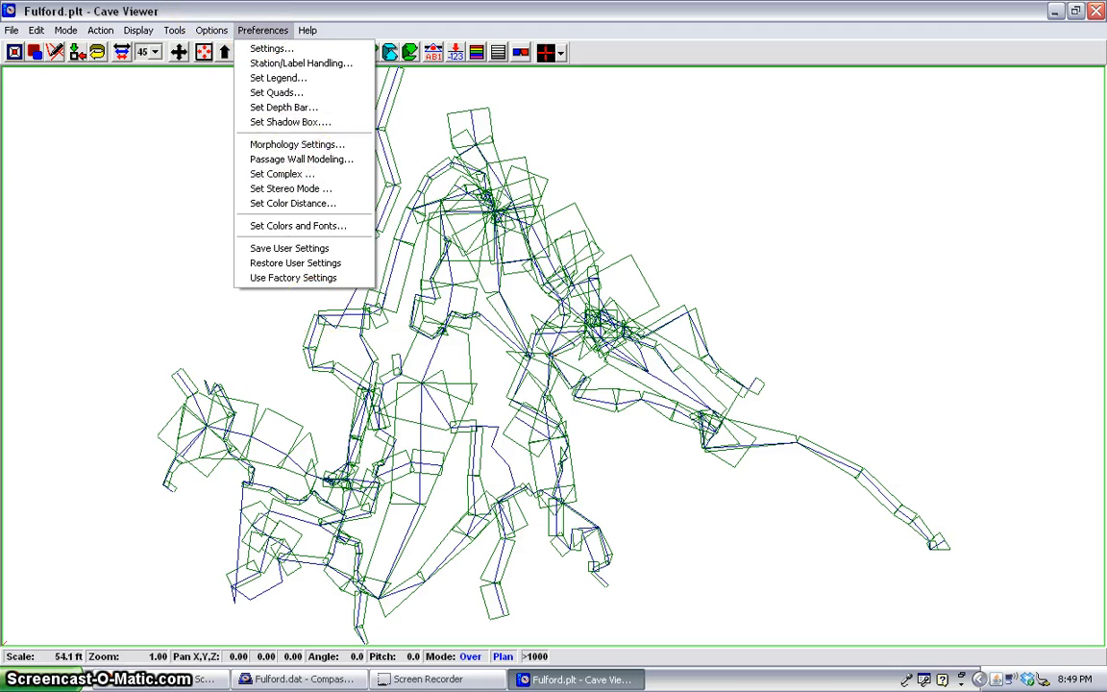
pyautogui.moveTo(137, 32)
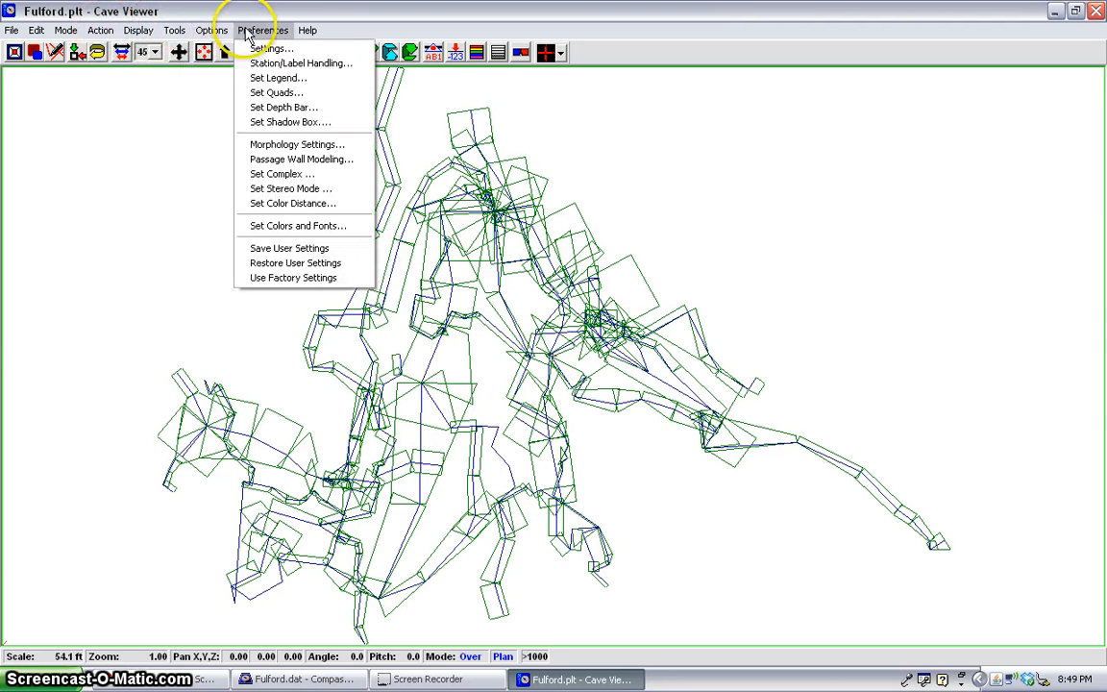
pyautogui.moveTo(204, 24)
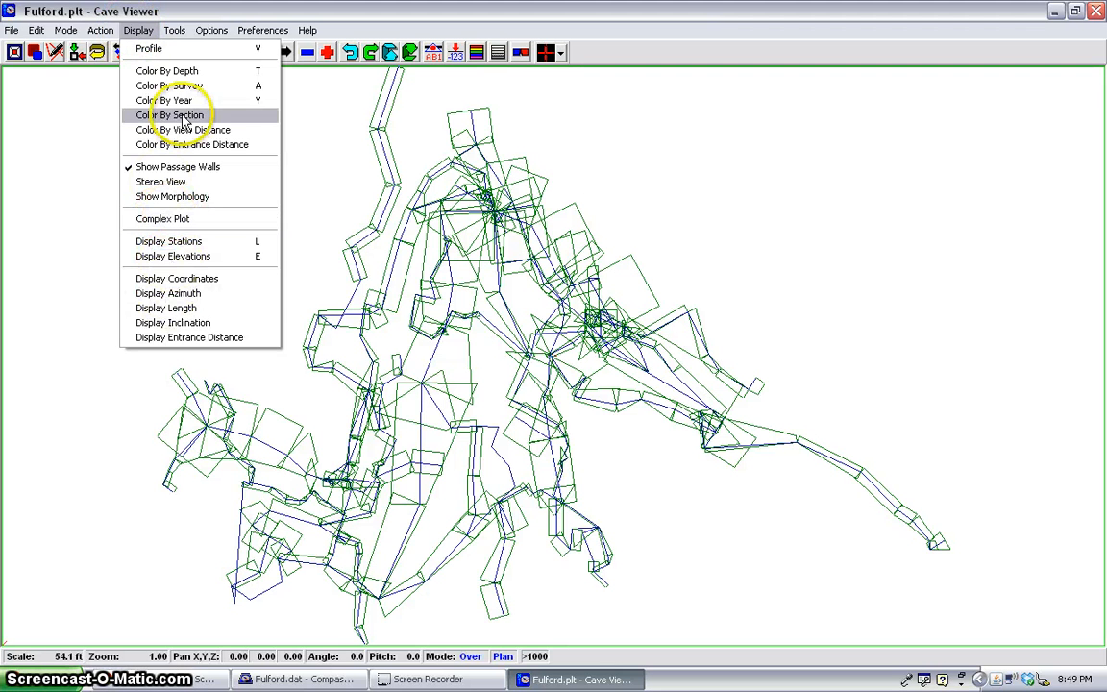
pyautogui.click(166, 167)
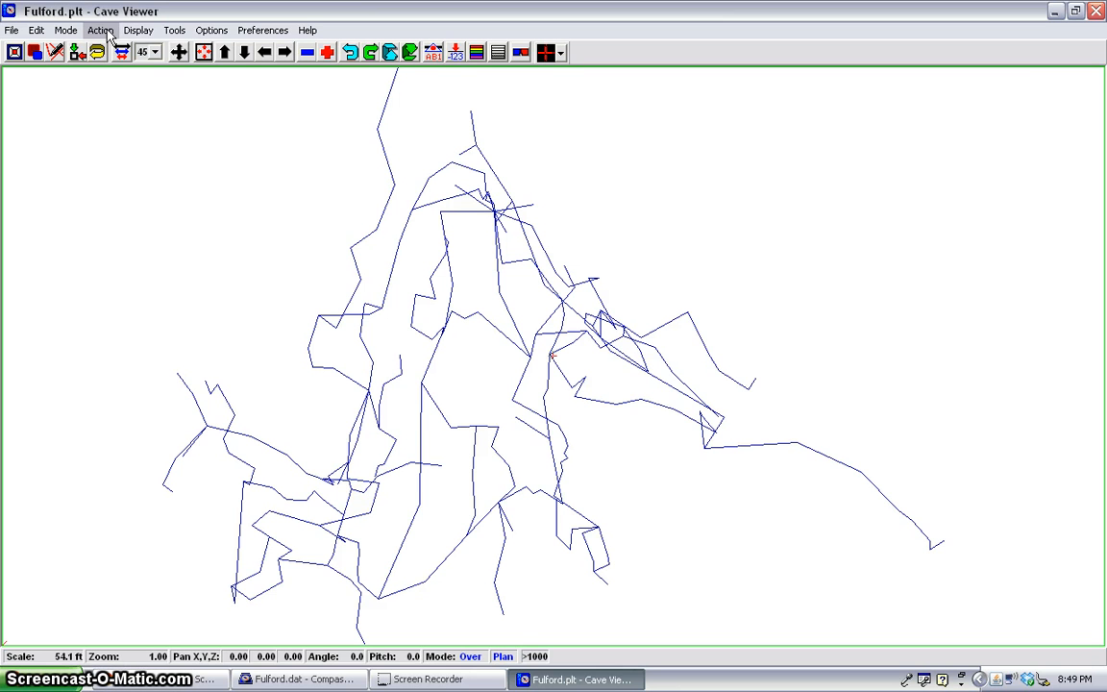
# Set the plot's current scale to 20 ft and redraw the cave zoomed in to the framed central area.
pyautogui.click(103, 29)
pyautogui.click(103, 30)
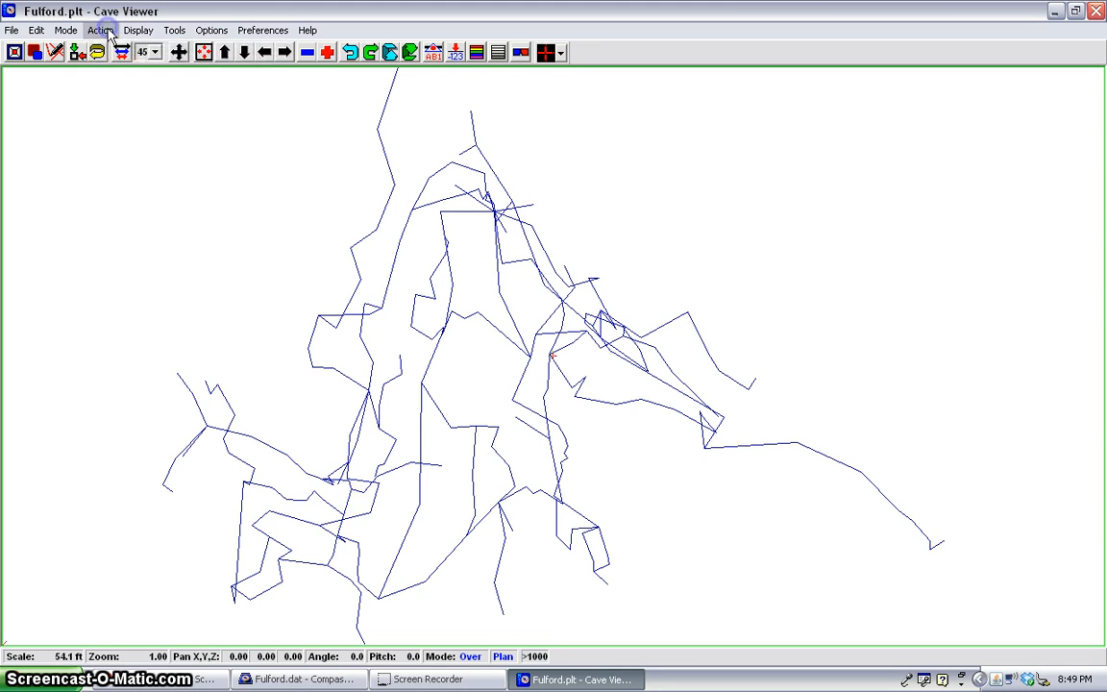
pyautogui.click(103, 30)
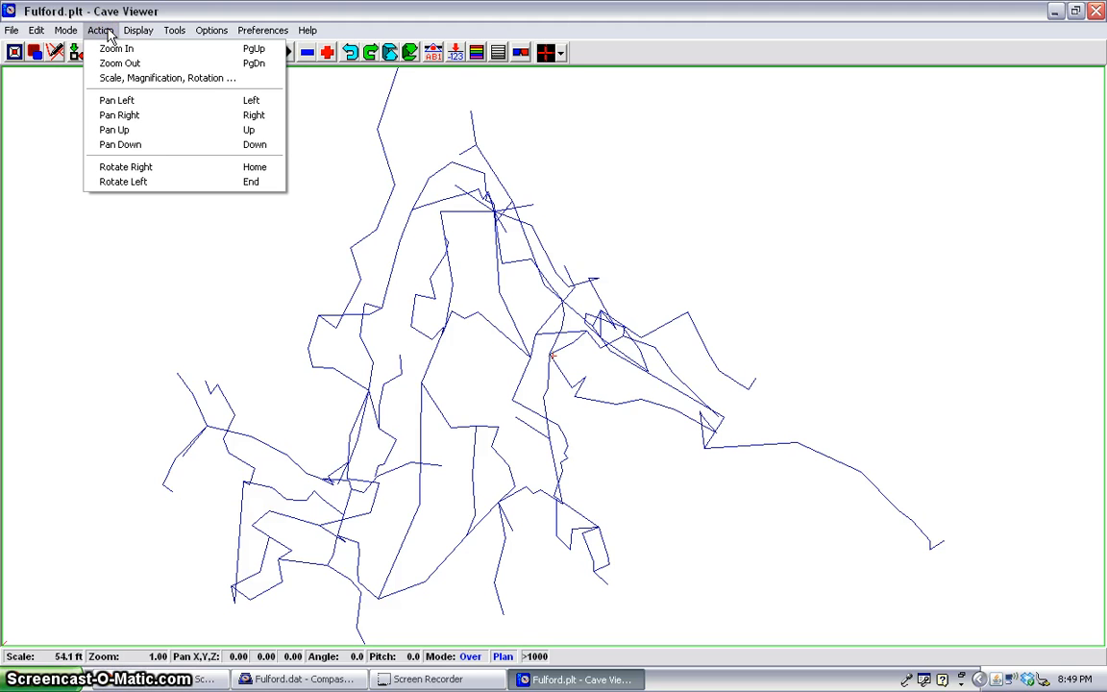
pyautogui.click(151, 80)
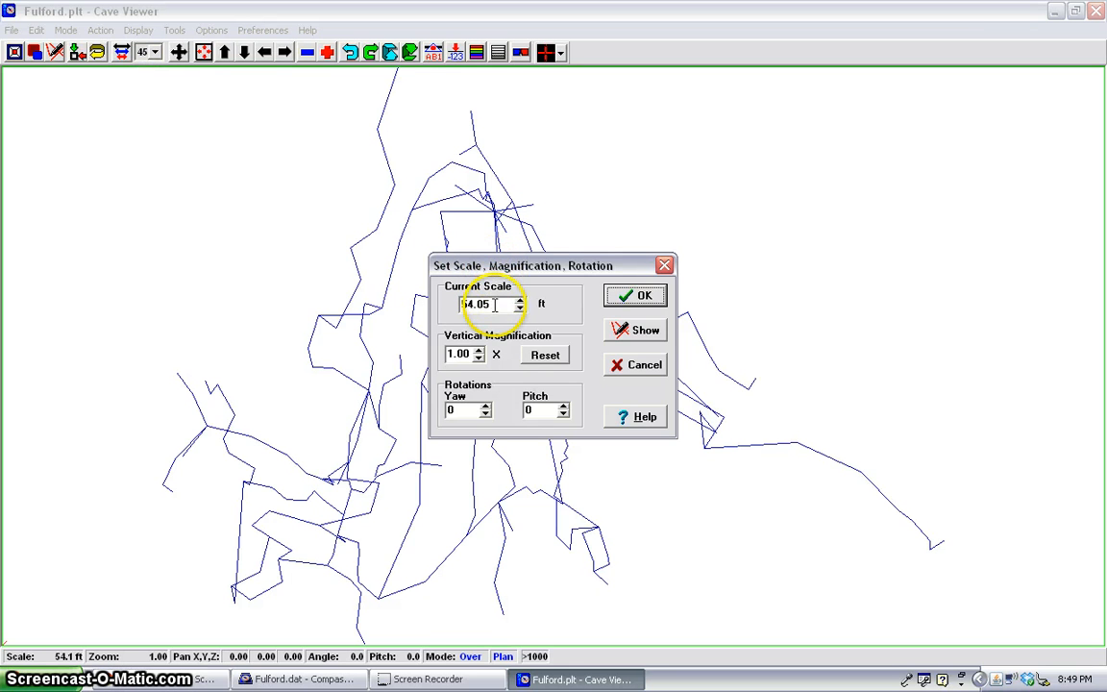
pyautogui.moveTo(494, 304); pyautogui.dragTo(467, 303)
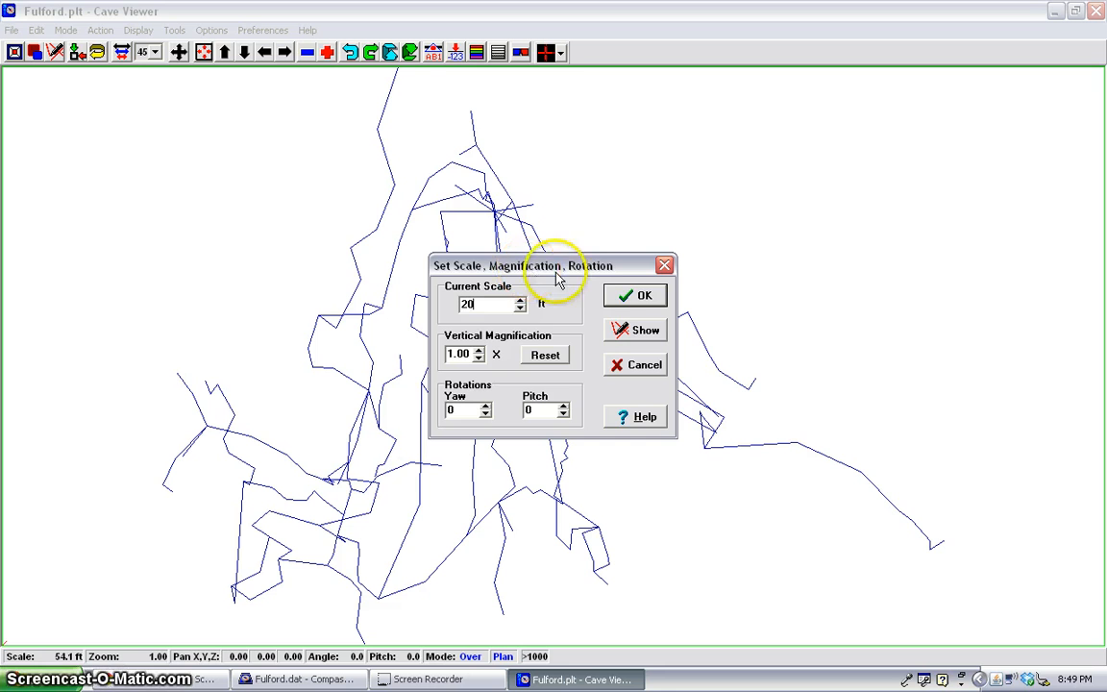
pyautogui.click(632, 298)
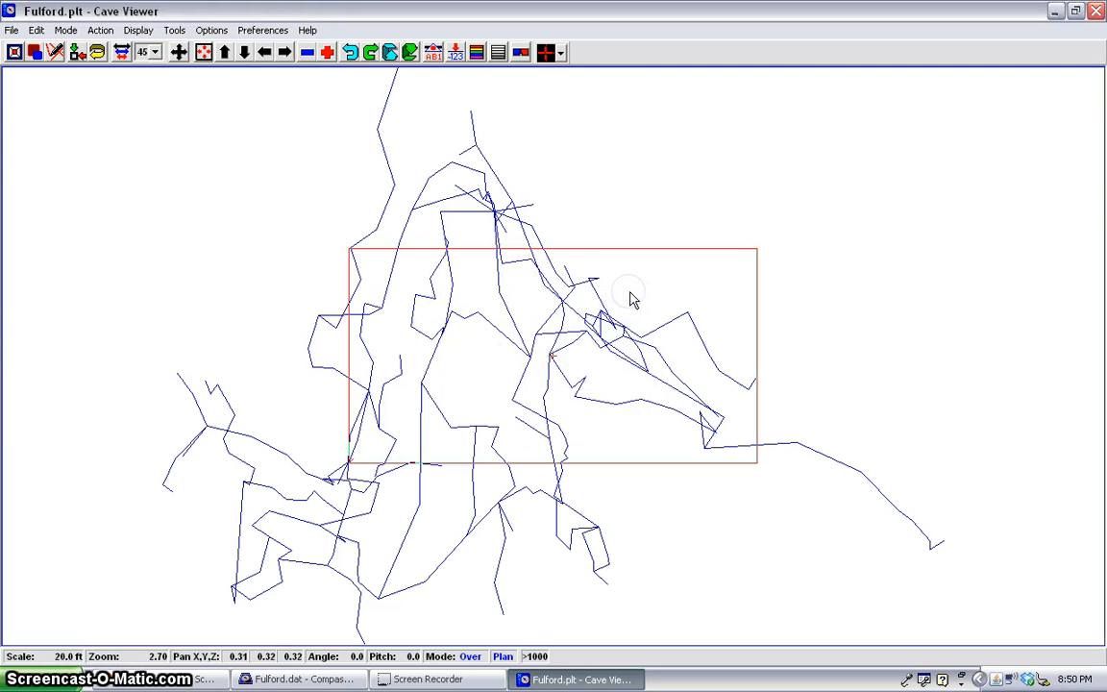
pyautogui.rightClick(536, 317)
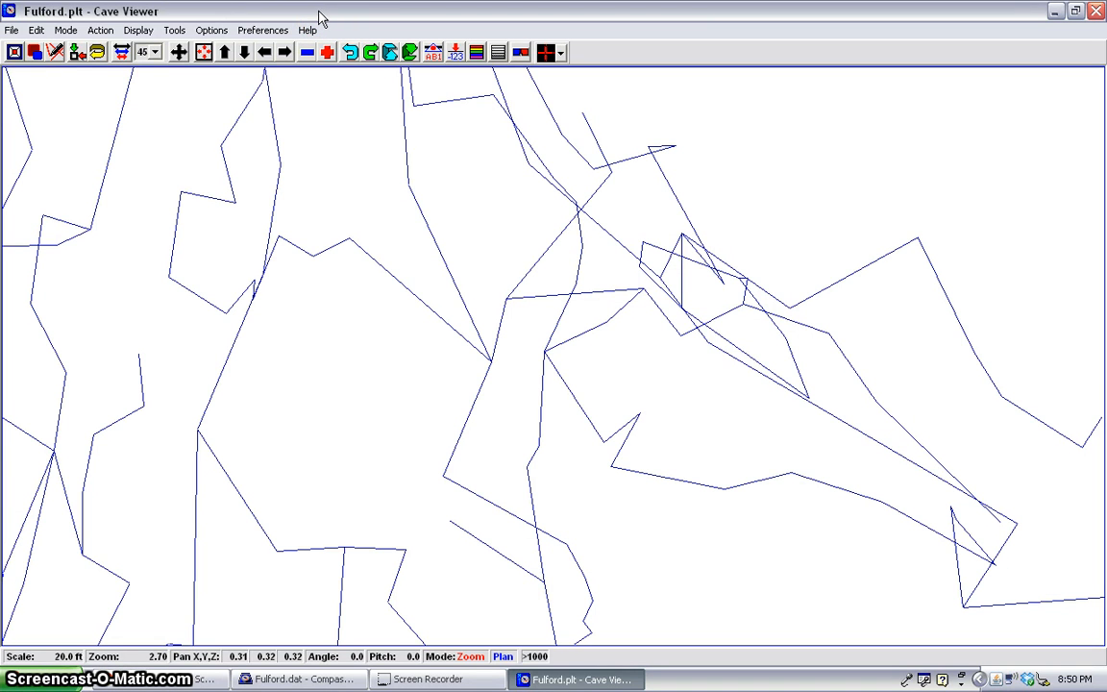
# Open the 3D format exporter, examine its wall settings, VRML and DXF export options, and close it without exporting.
pyautogui.click(11, 31)
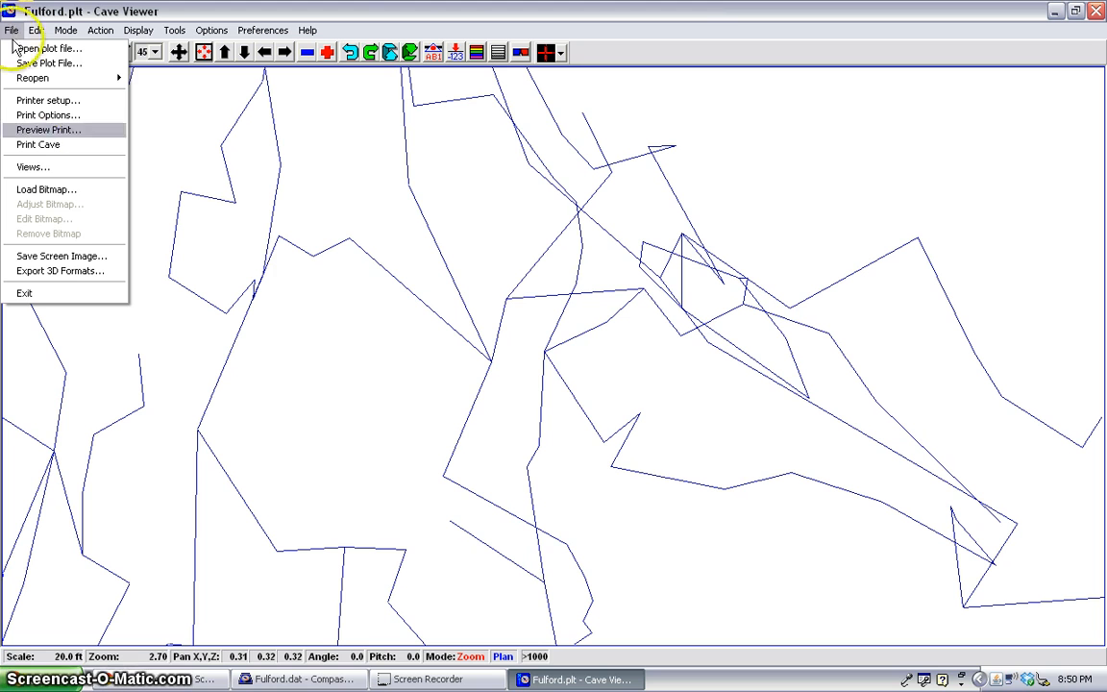
pyautogui.click(56, 273)
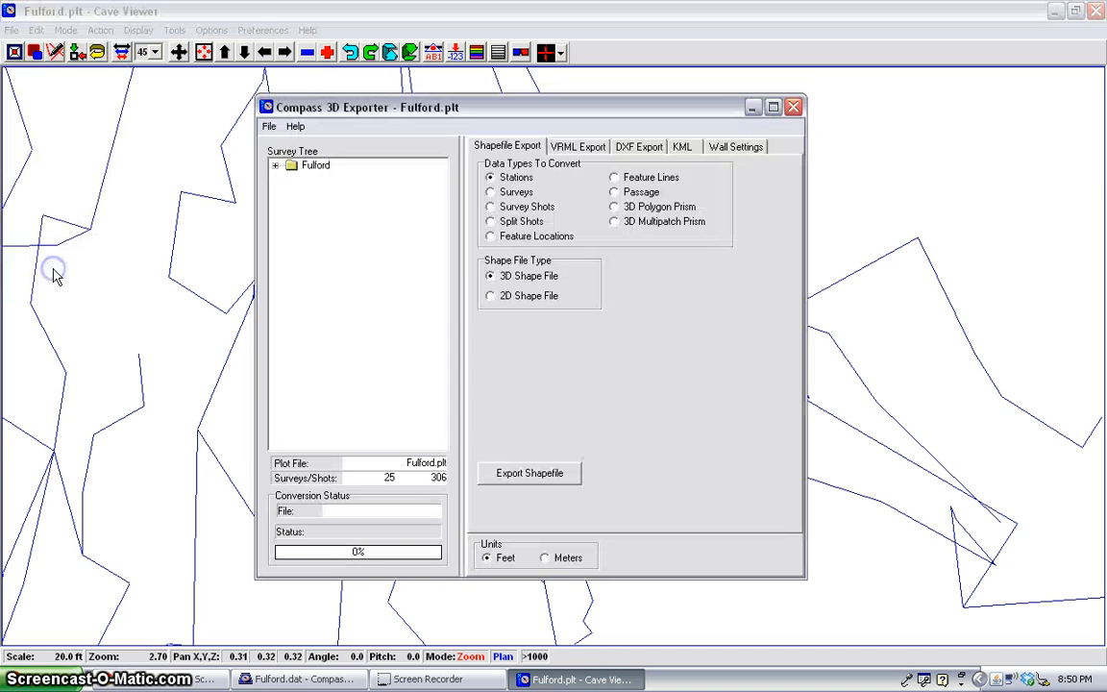
pyautogui.click(411, 115)
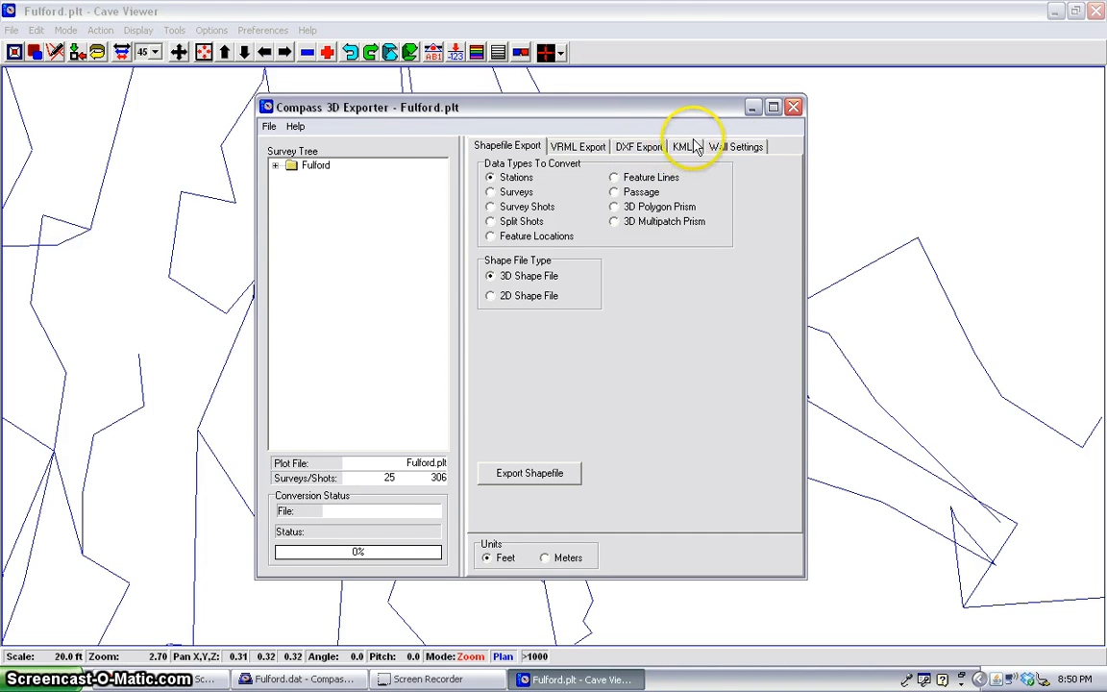
pyautogui.click(732, 147)
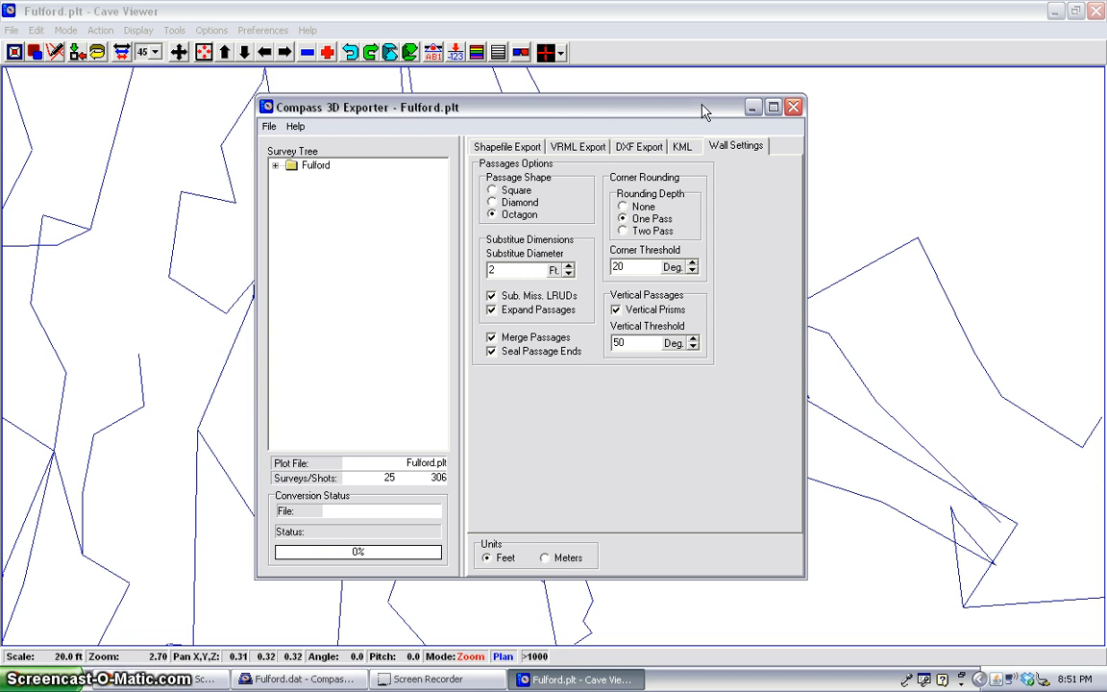
pyautogui.click(585, 150)
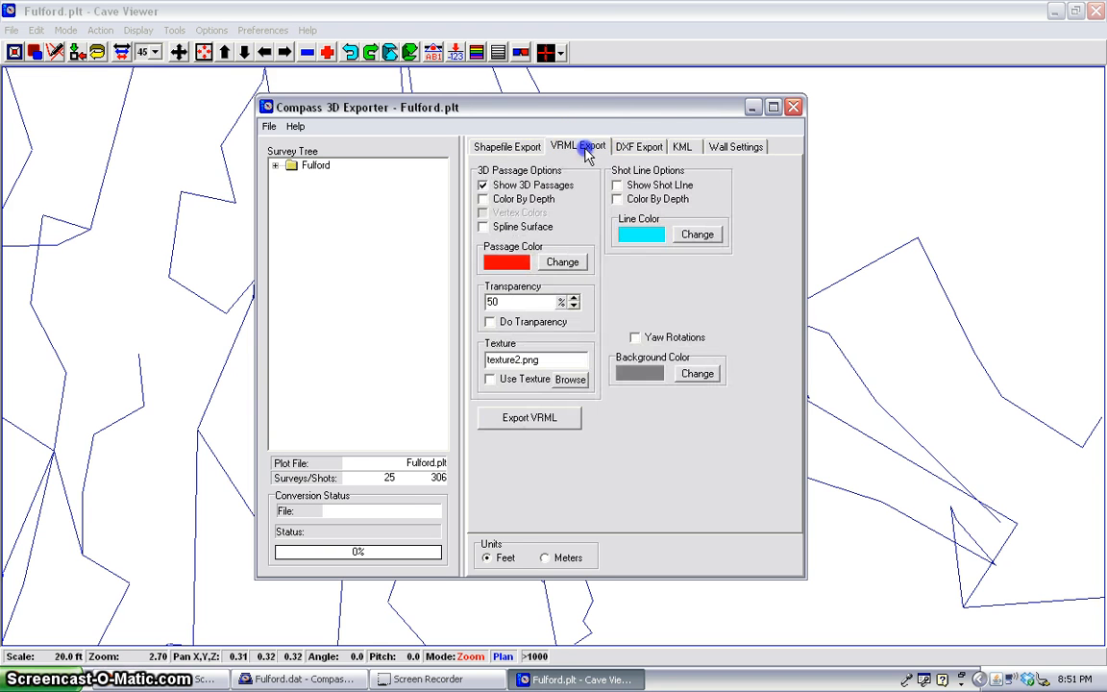
pyautogui.click(639, 147)
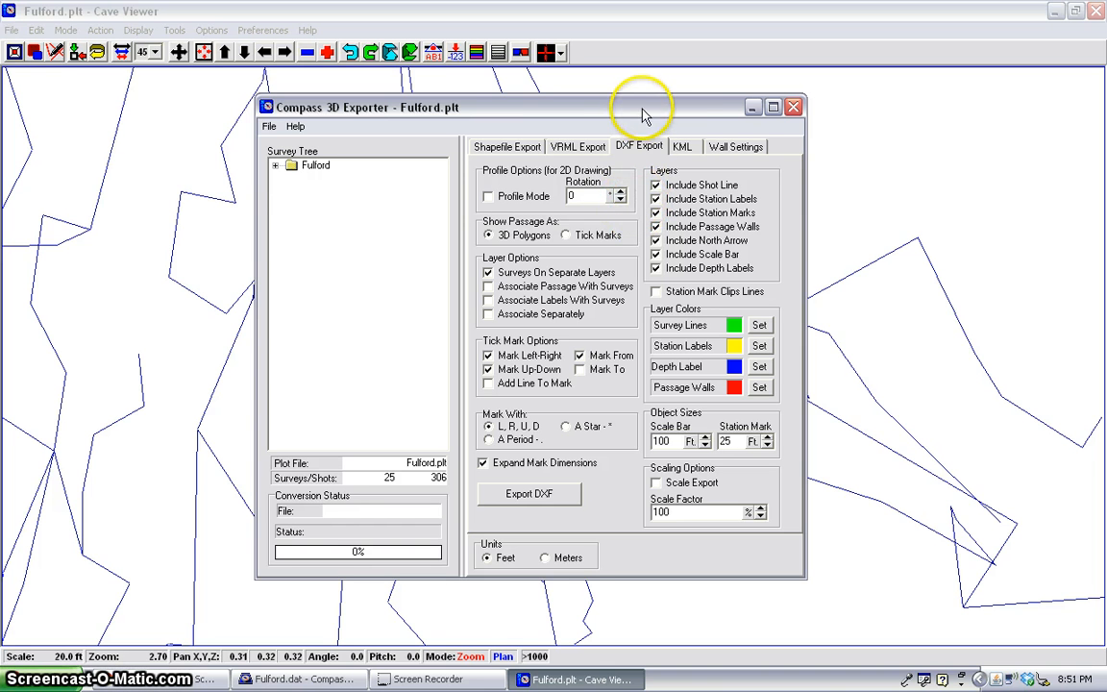
pyautogui.click(795, 109)
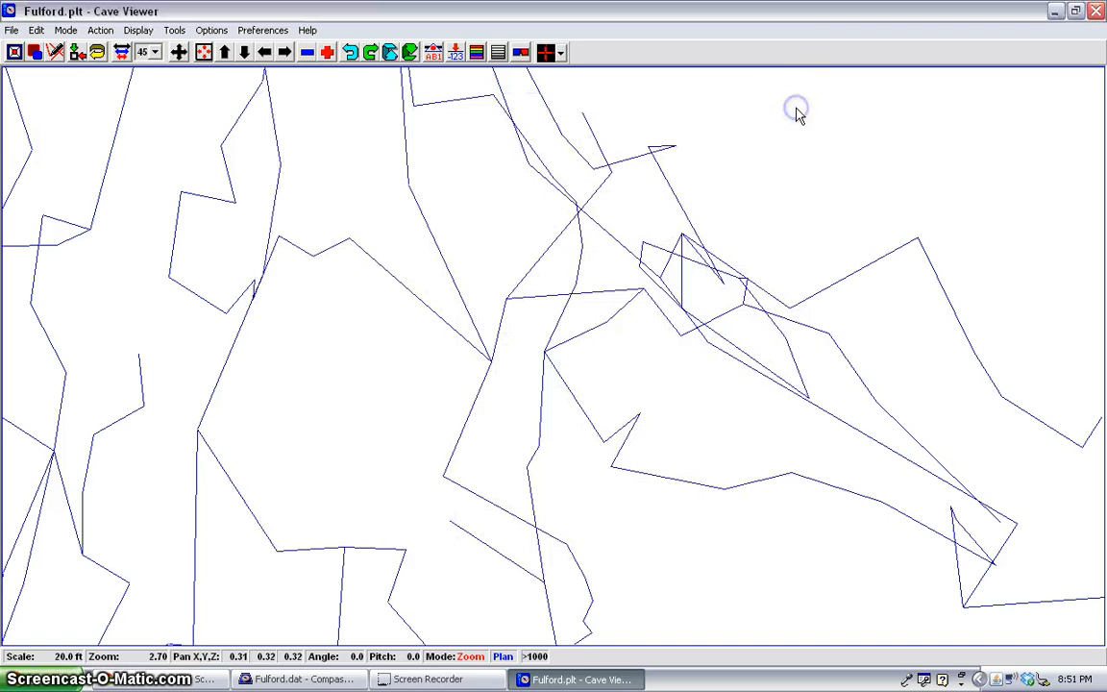
pyautogui.click(58, 31)
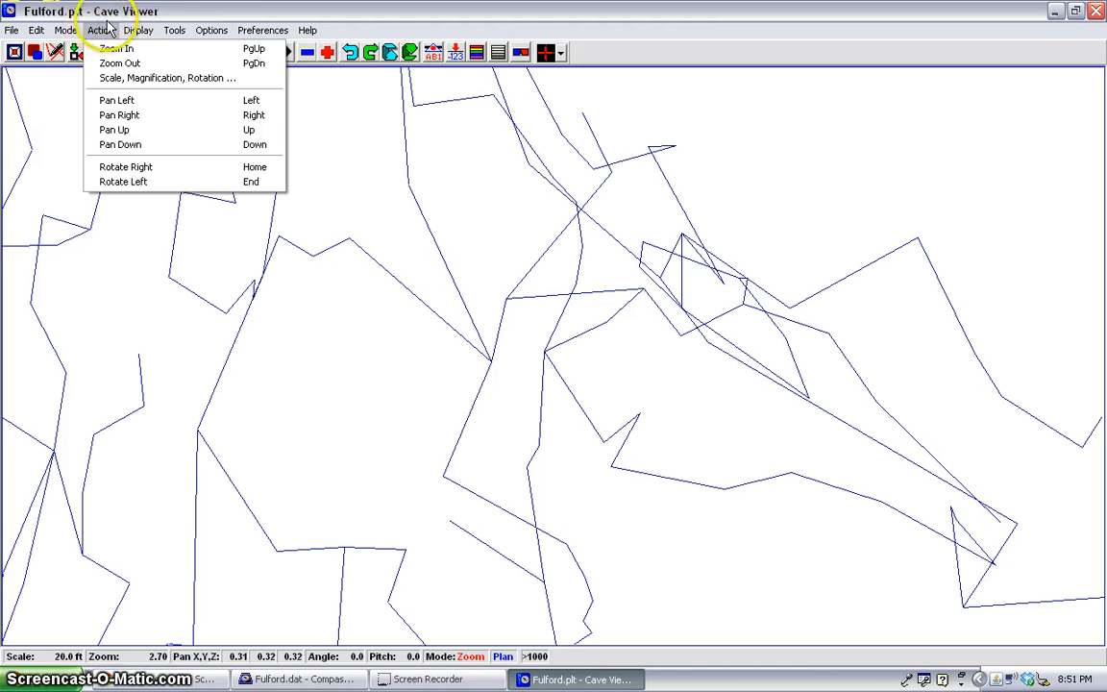
pyautogui.moveTo(134, 30)
pyautogui.moveTo(175, 31)
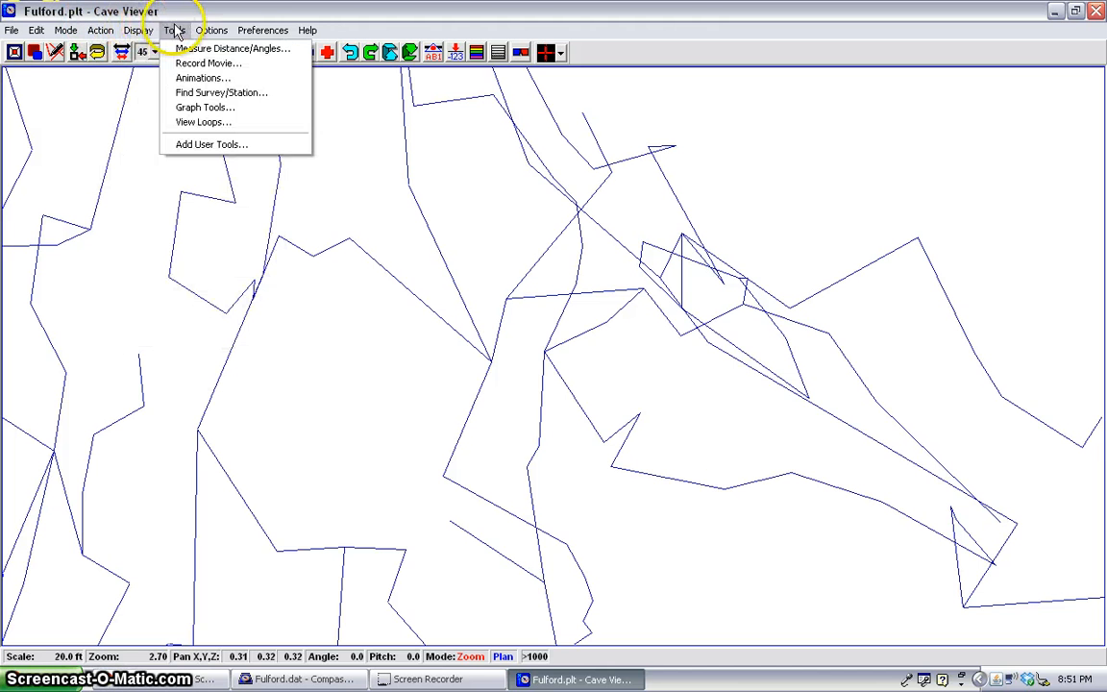
pyautogui.moveTo(246, 31)
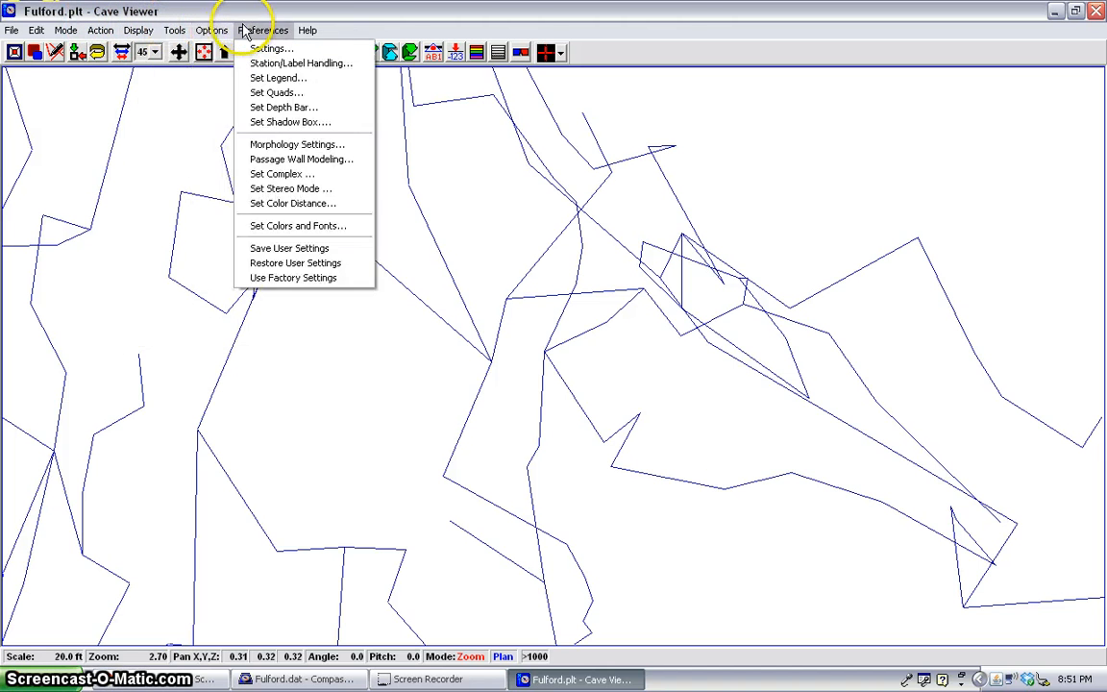
pyautogui.click(240, 27)
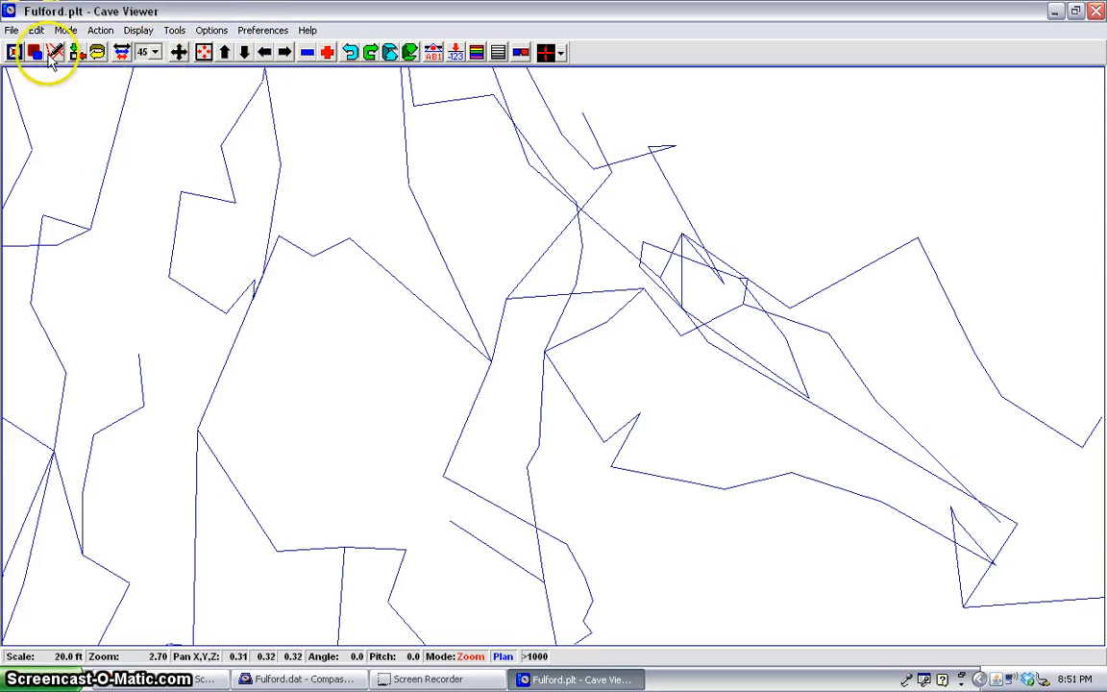
# Return to the overview of the whole cave, switch it to profile view and redraw the plot in zoom mode.
pyautogui.click(16, 51)
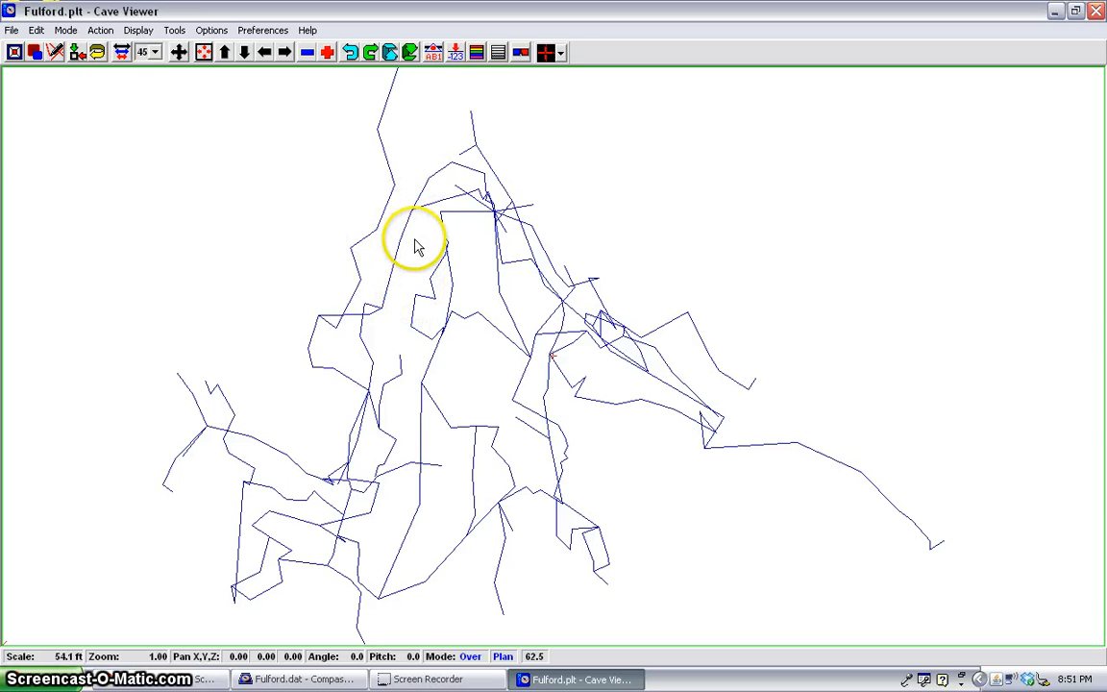
pyautogui.click(101, 30)
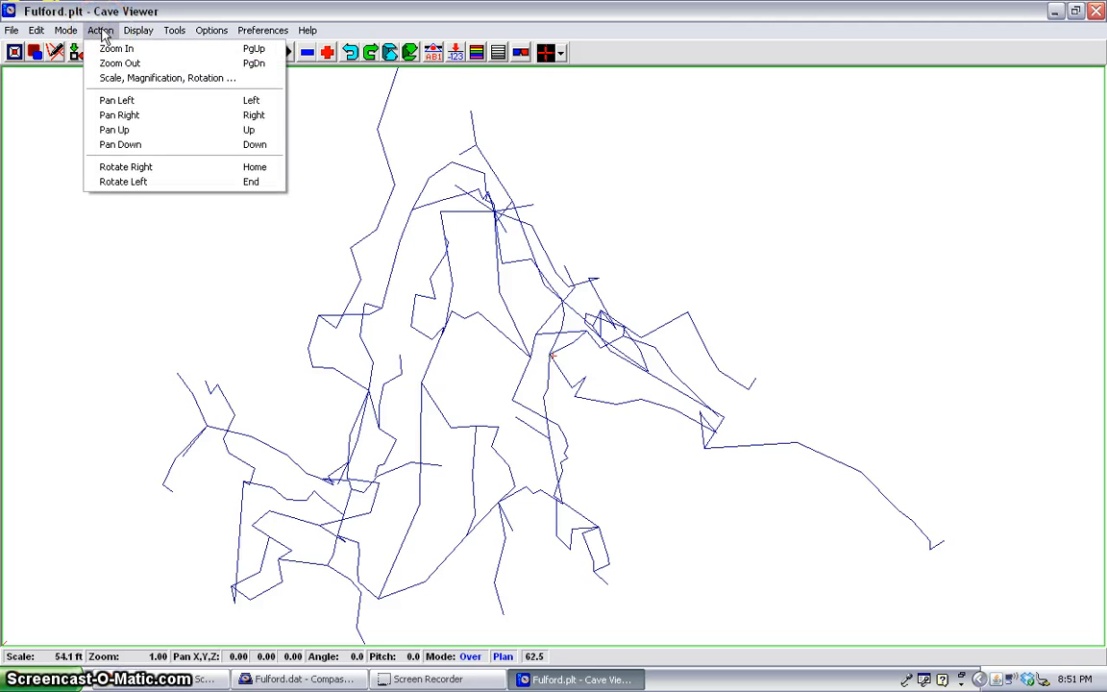
pyautogui.click(126, 31)
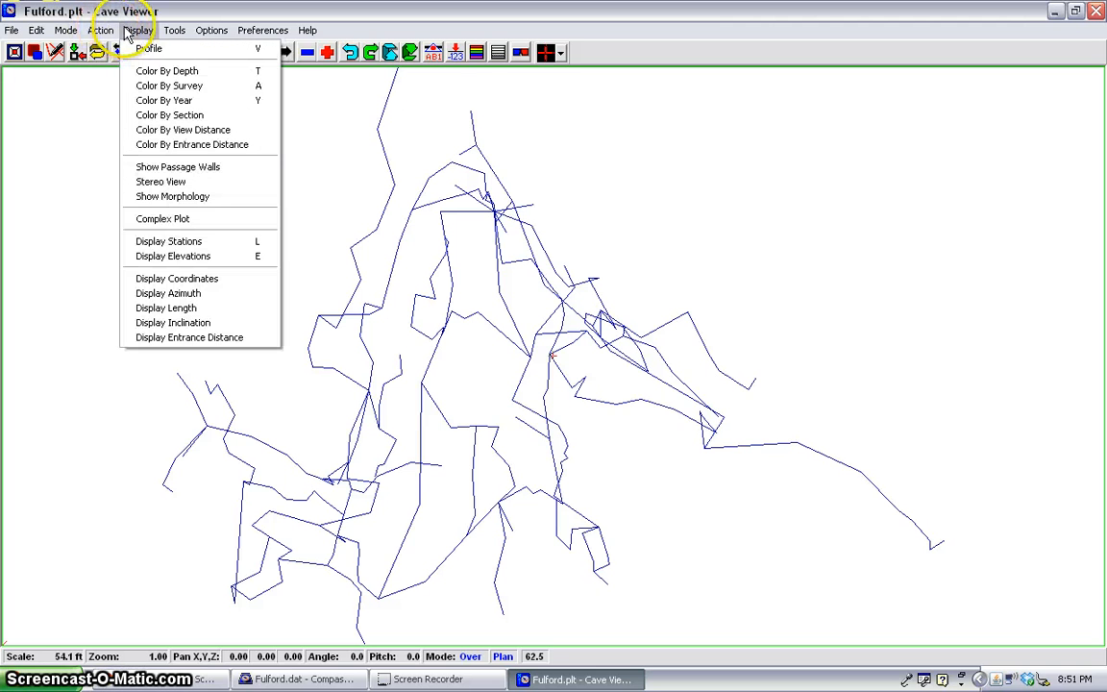
pyautogui.click(188, 50)
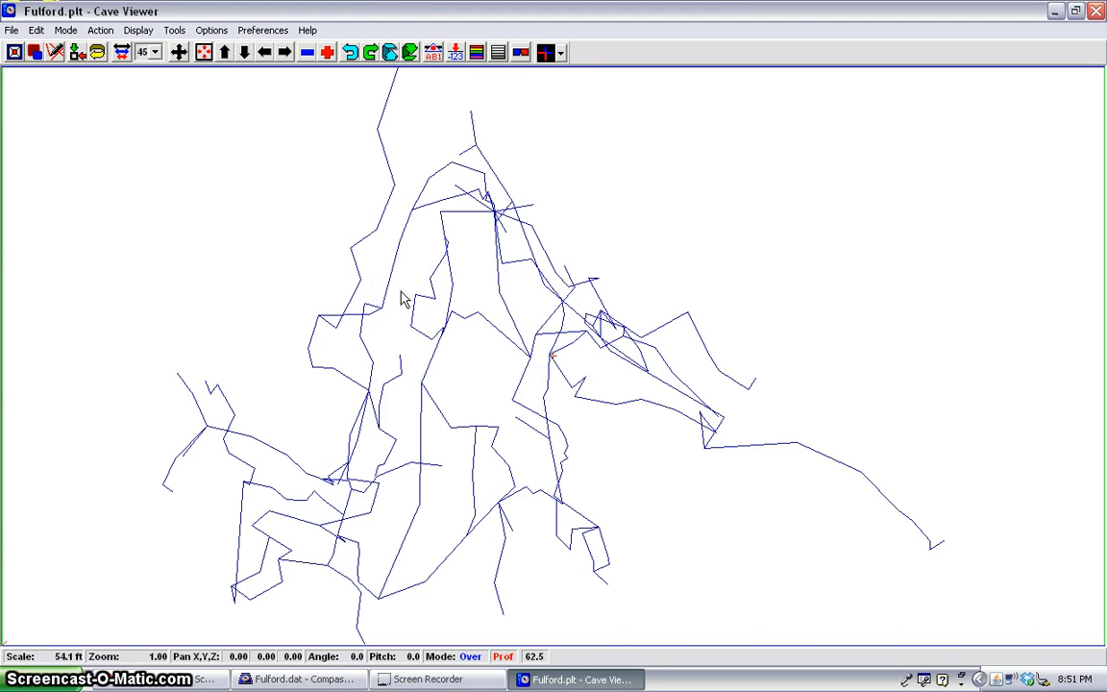
pyautogui.press('z')
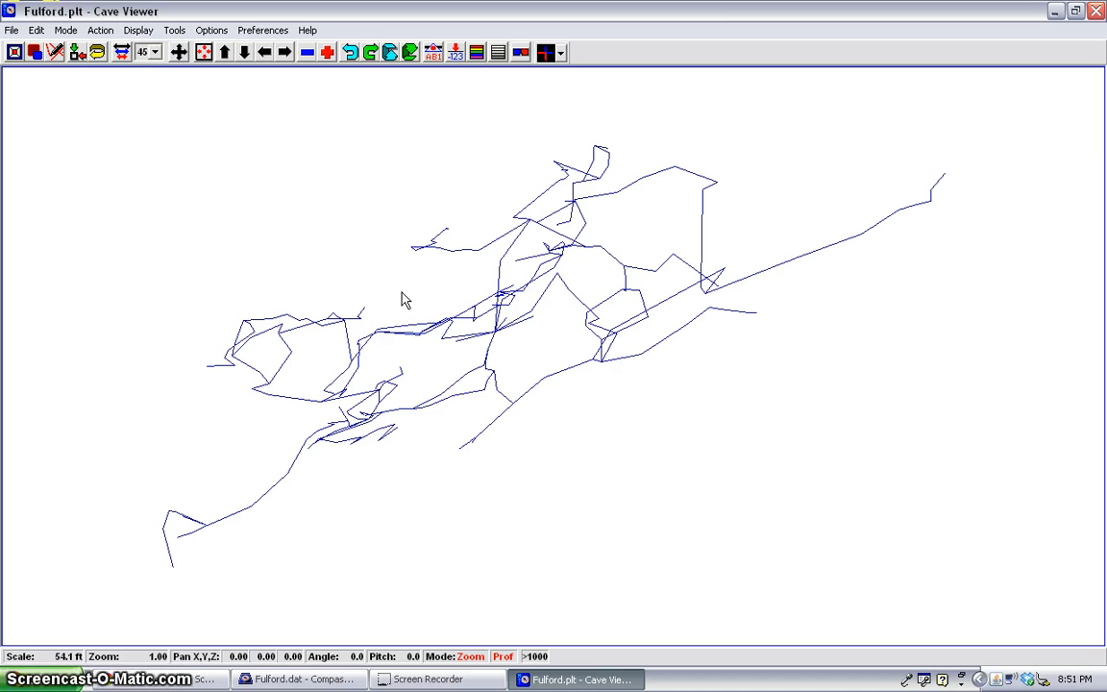
# Rotate the cave profile in 45-degree steps through all sides, ending at an angle of 180 degrees.
pyautogui.click(351, 55)
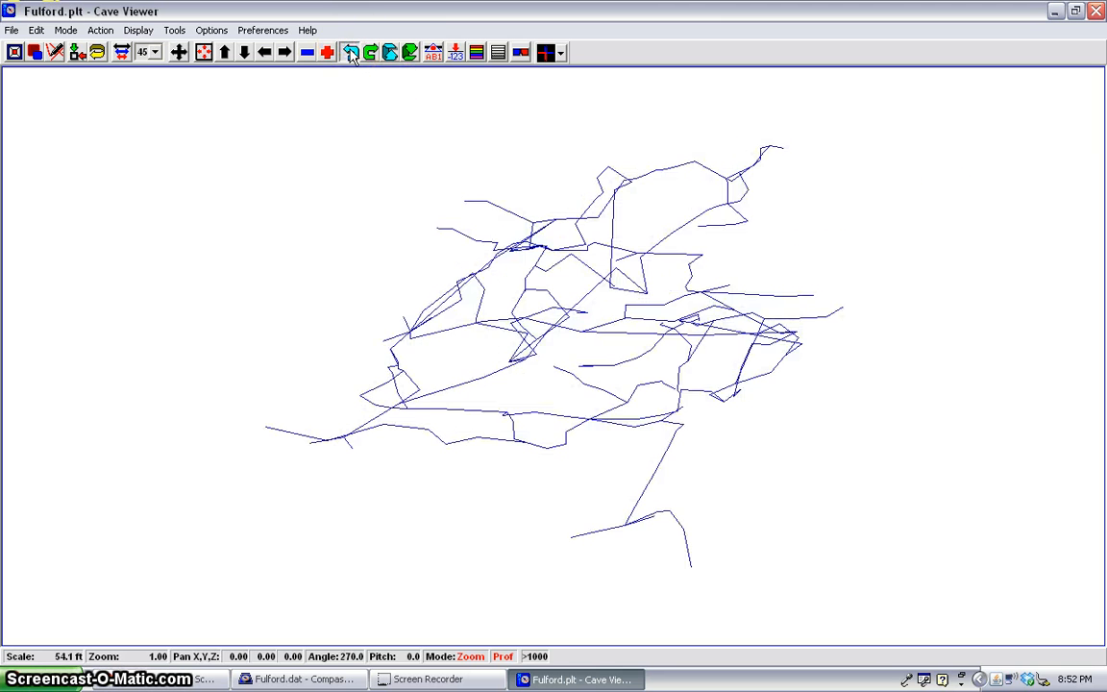
pyautogui.click(351, 55)
pyautogui.click(351, 55)
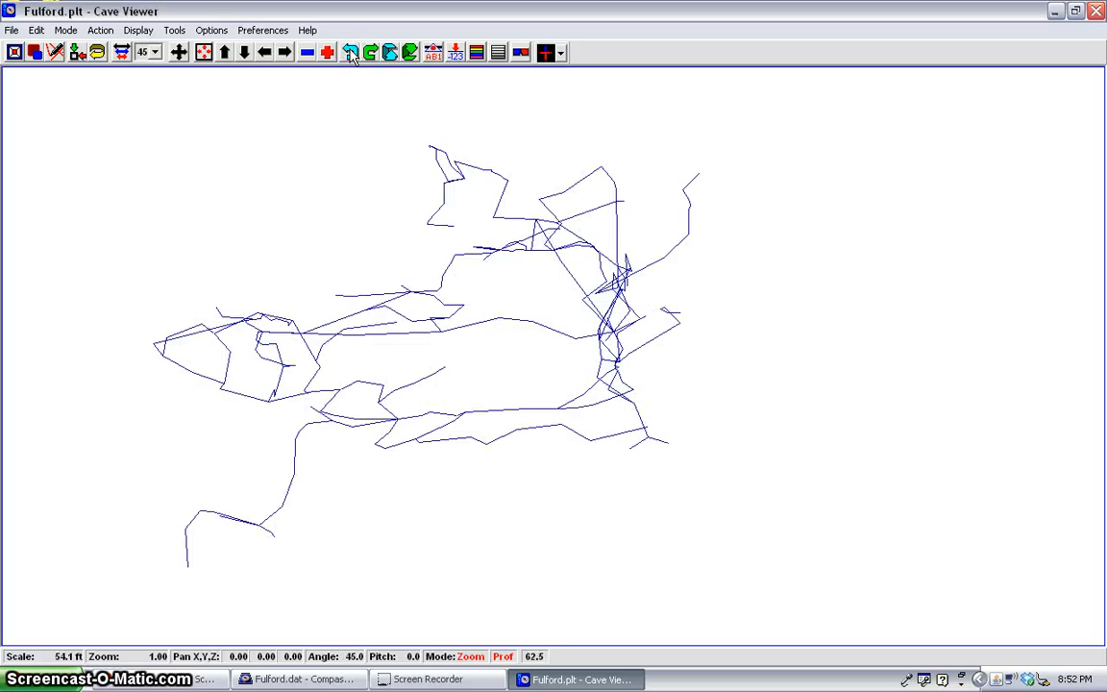
pyautogui.click(351, 55)
pyautogui.click(351, 55)
pyautogui.click(350, 55)
pyautogui.click(350, 55)
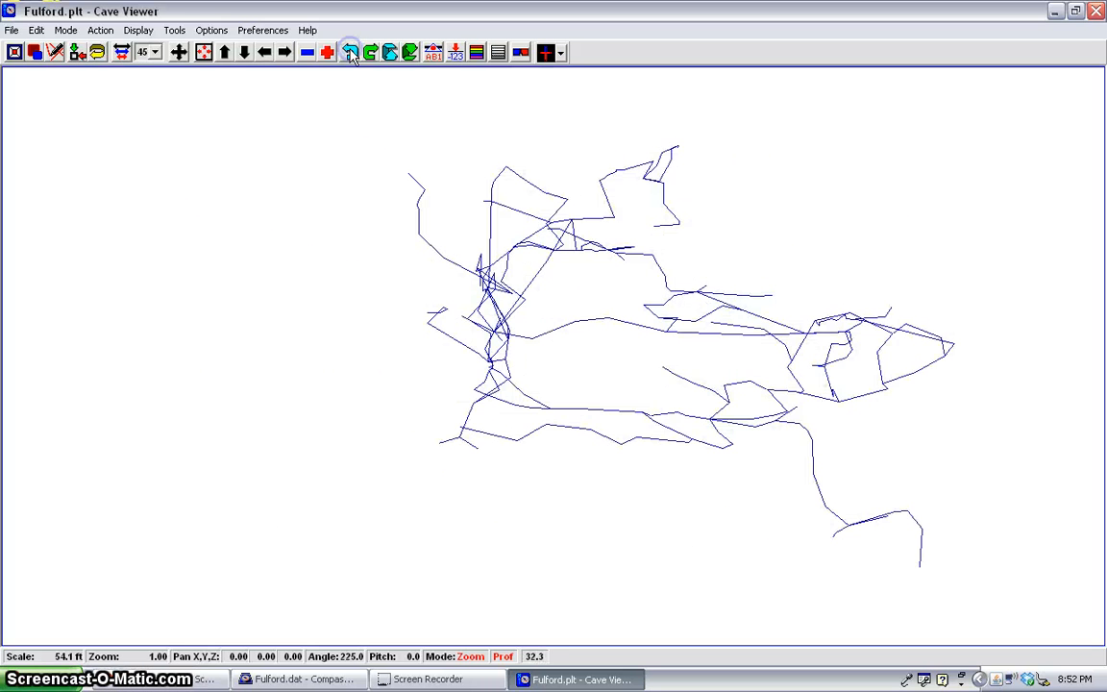
pyautogui.click(351, 55)
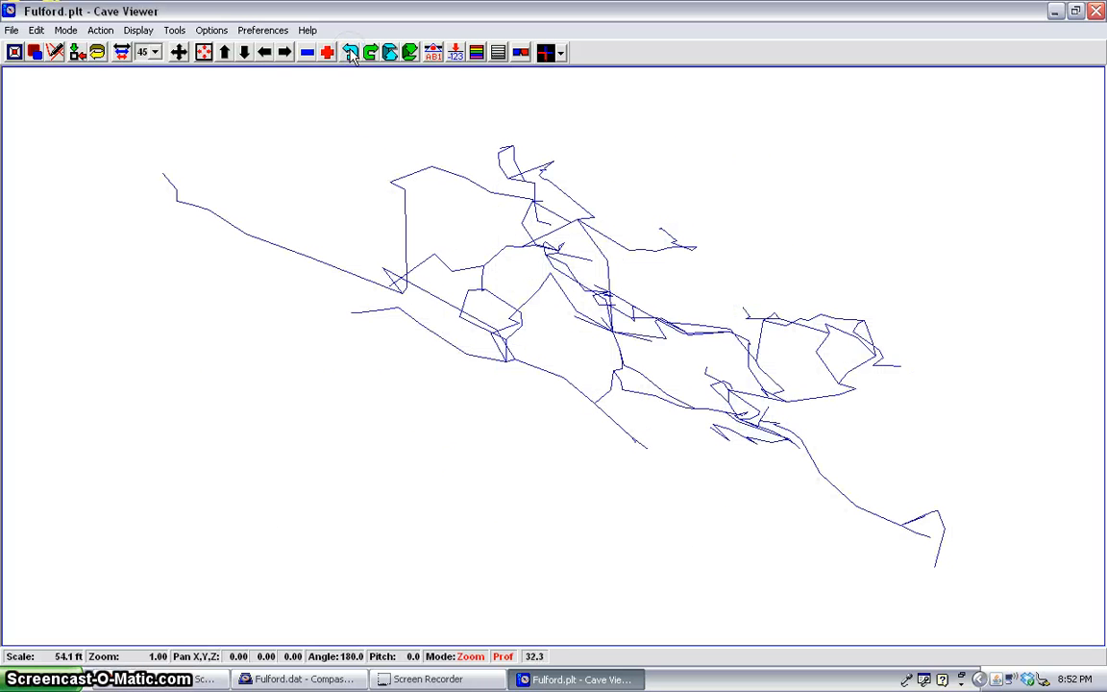
# Display the station elevations on the cave profile to check them and hide them again.
pyautogui.click(100, 30)
pyautogui.moveTo(127, 35)
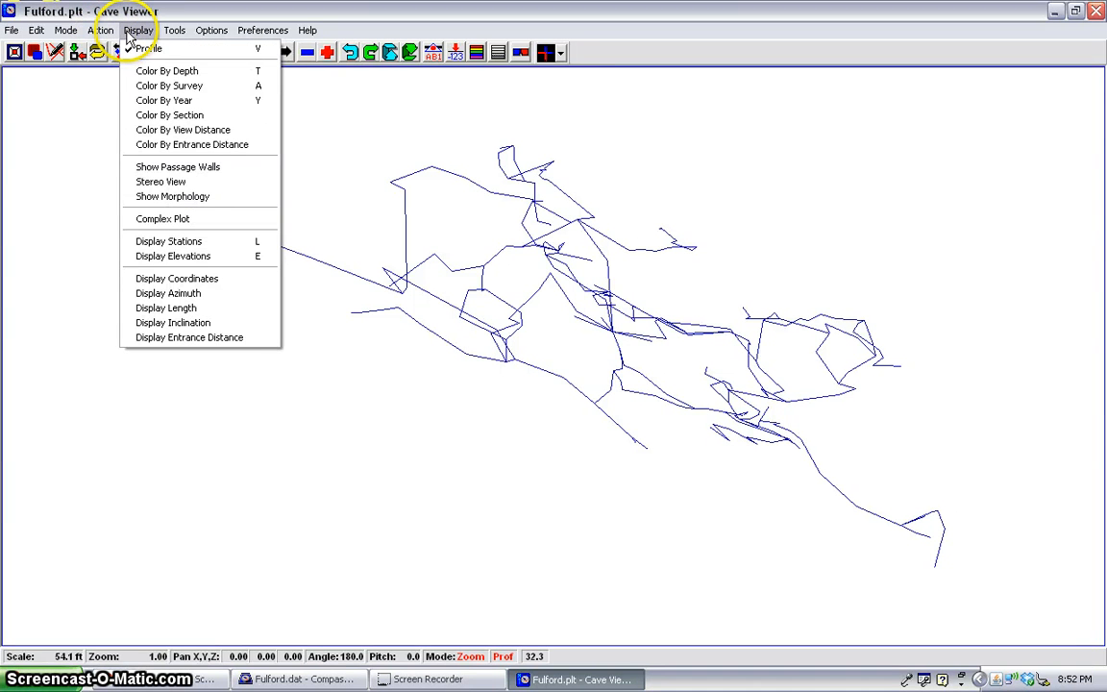
pyautogui.click(152, 256)
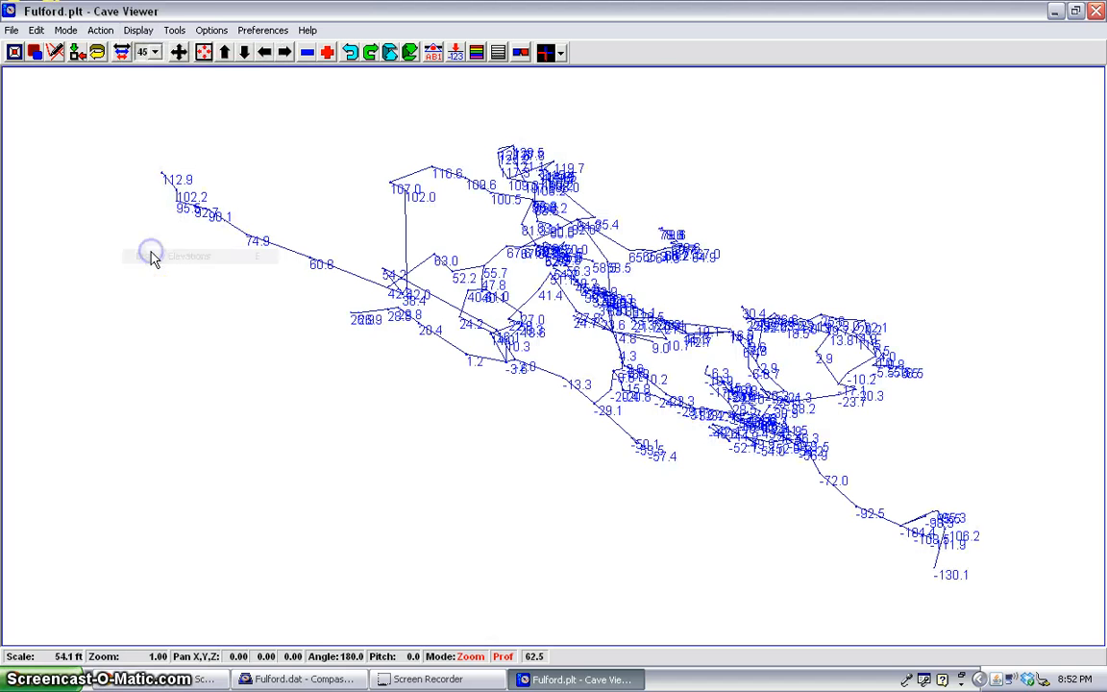
pyautogui.click(140, 32)
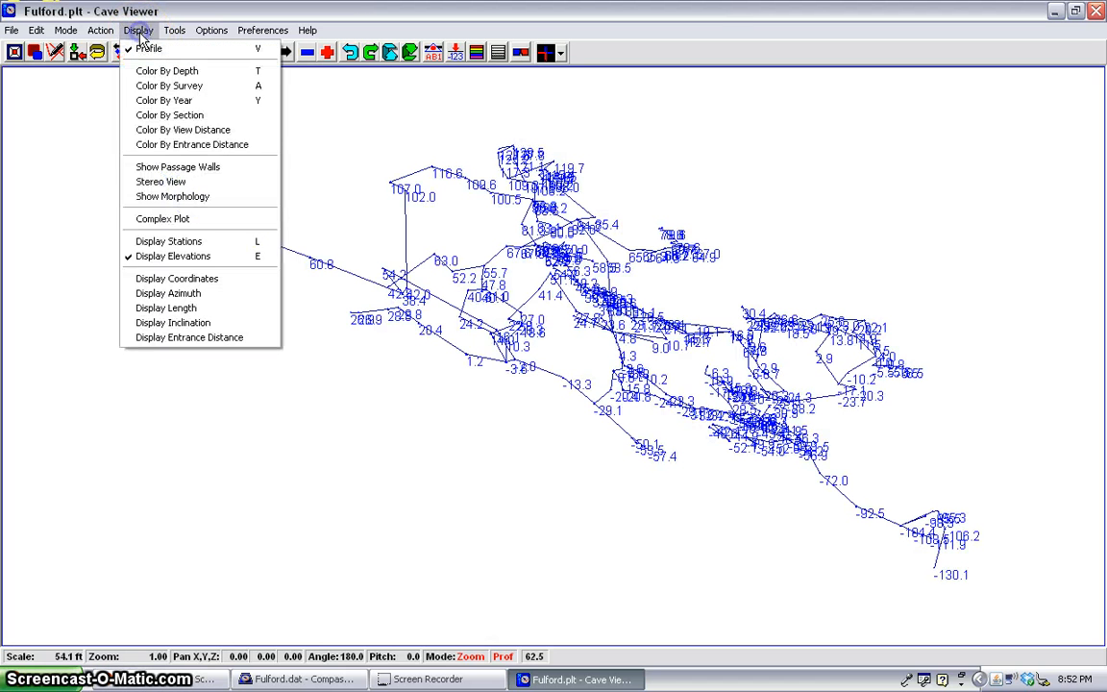
pyautogui.click(171, 256)
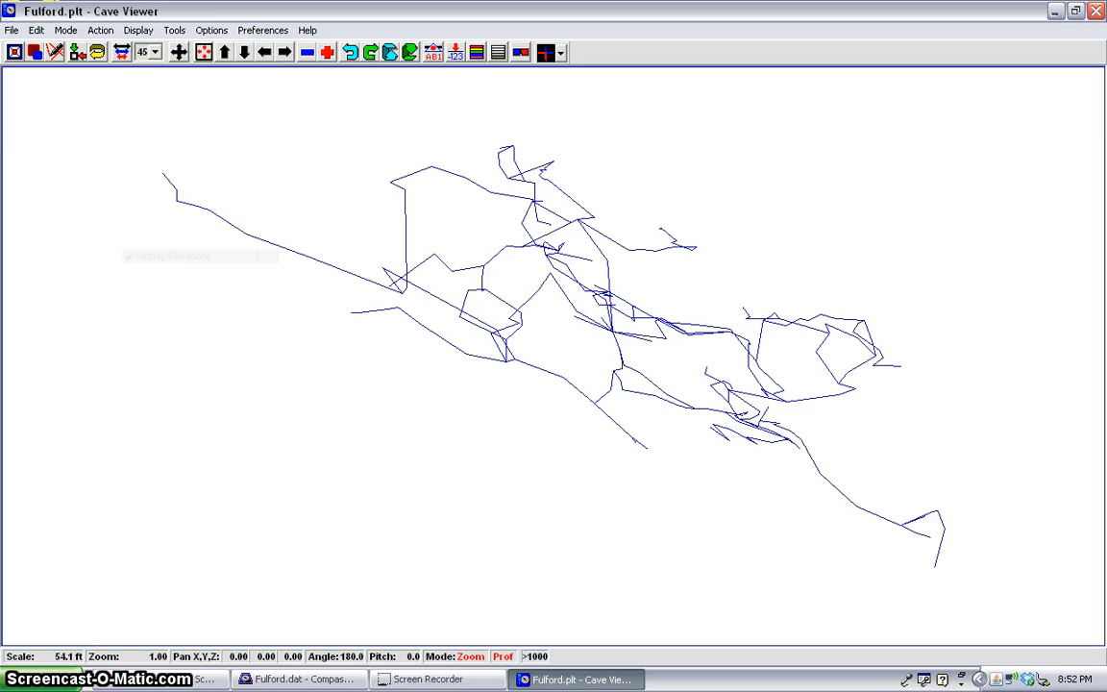
# Show the legend with the north arrow, scale bar and cave name beneath the cave profile.
pyautogui.click(139, 31)
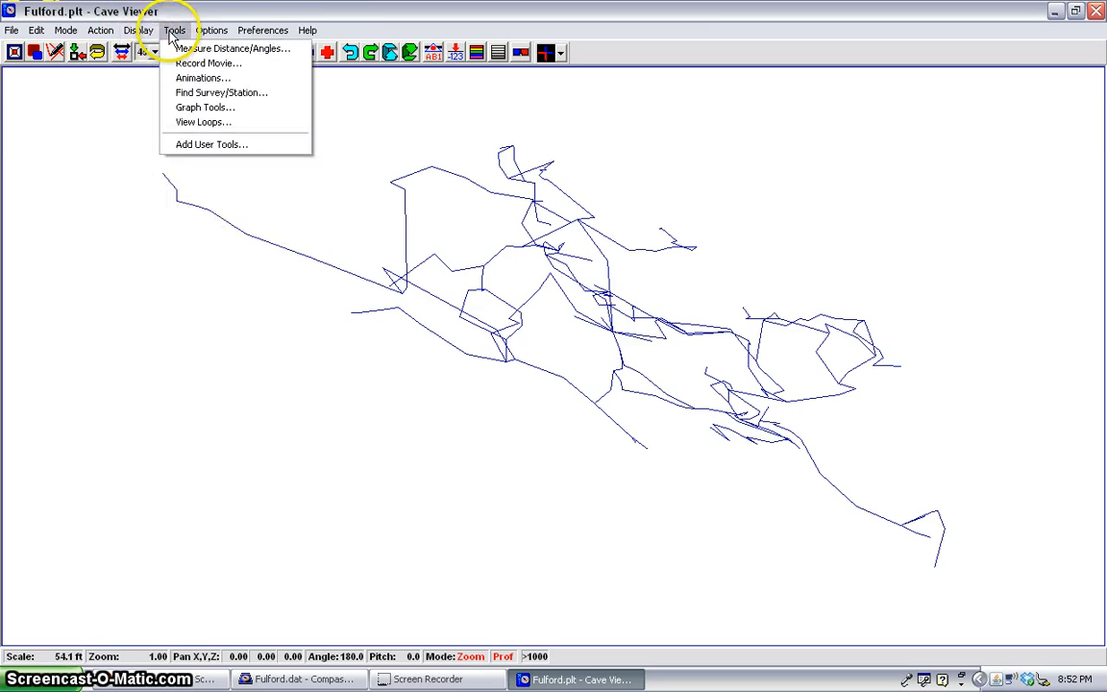
pyautogui.moveTo(242, 28)
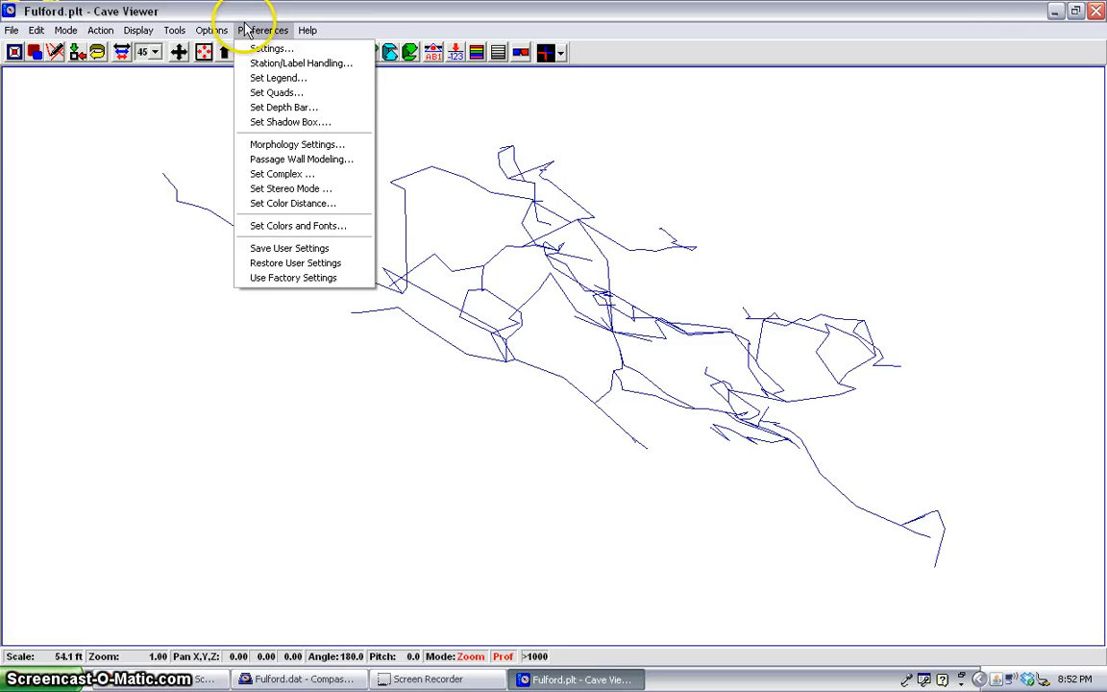
pyautogui.moveTo(147, 29)
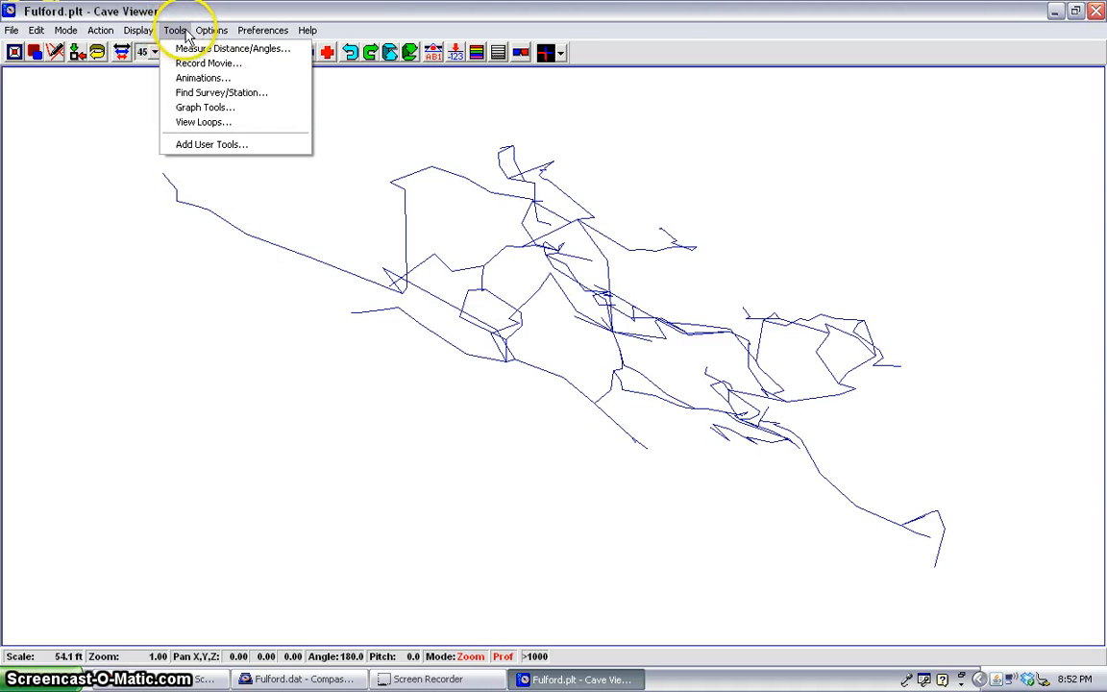
pyautogui.moveTo(204, 35)
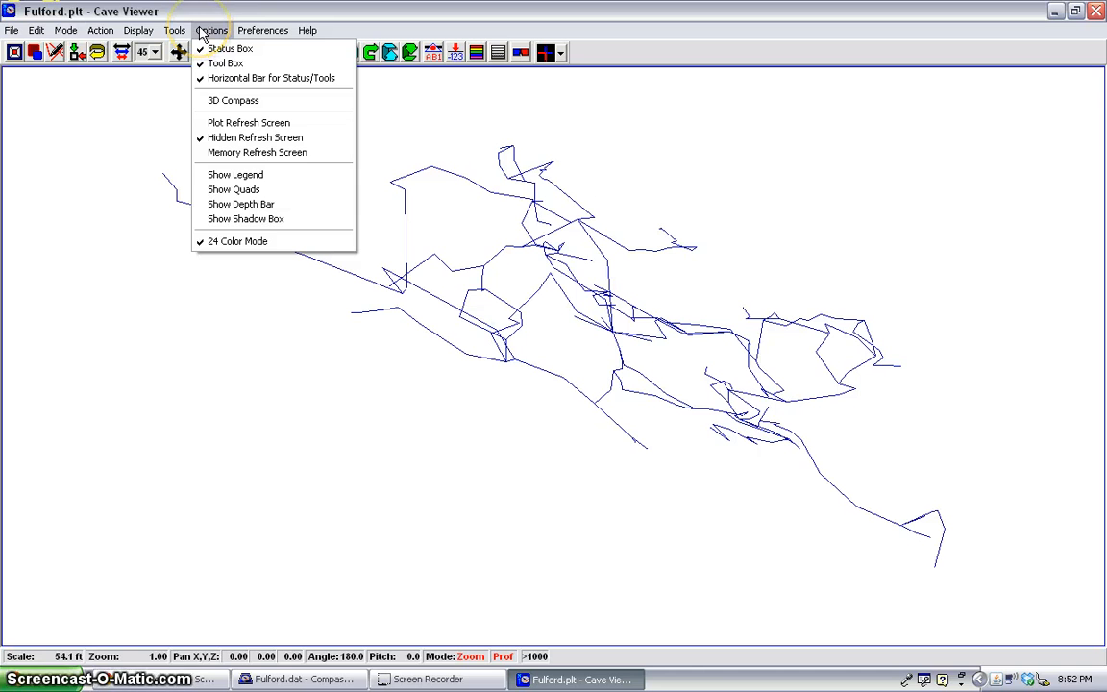
pyautogui.click(233, 181)
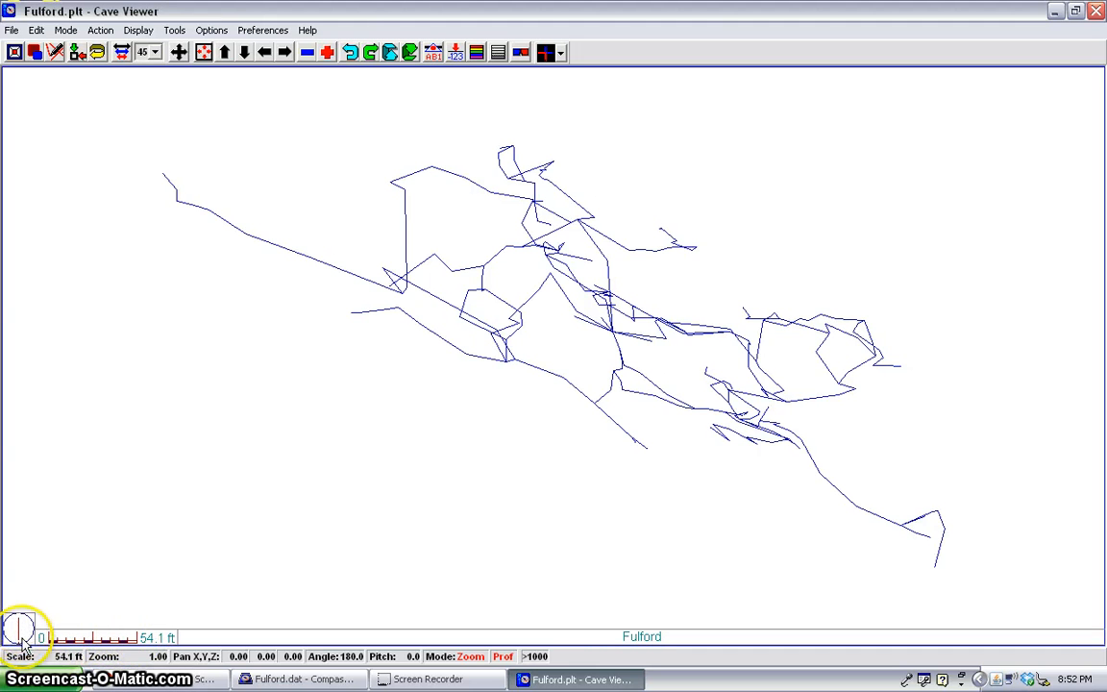
# Rotate the cave profile right in 45-degree steps to an angle of 0, and continue to 10 degrees with the multiplier set to 1.
pyautogui.click(370, 55)
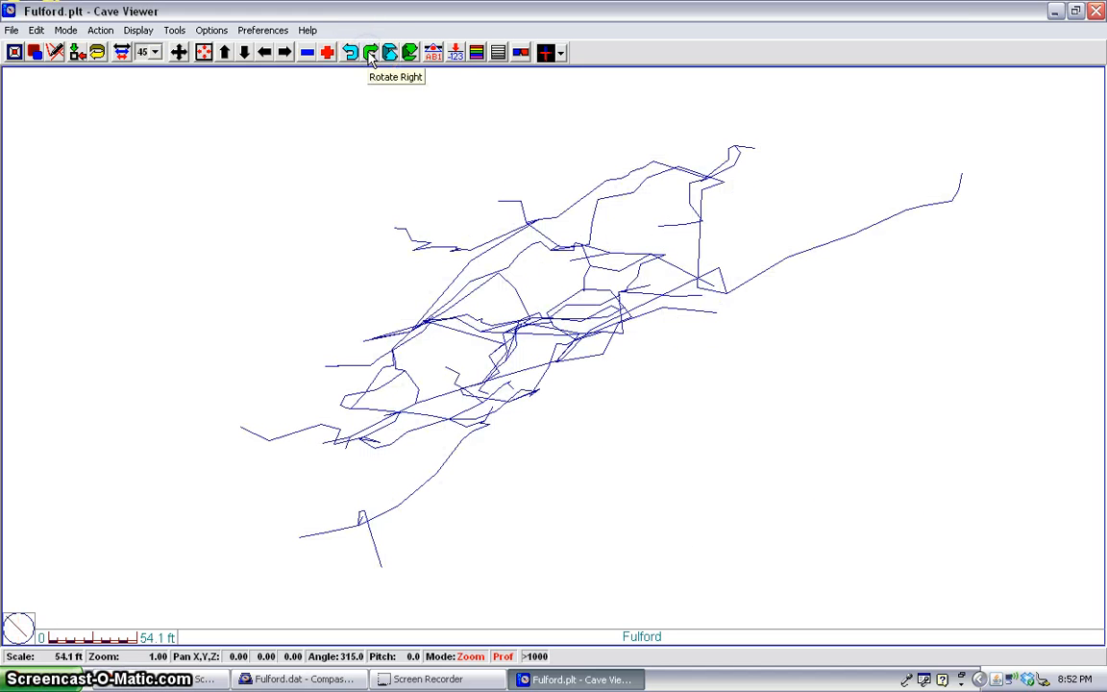
pyautogui.click(371, 55)
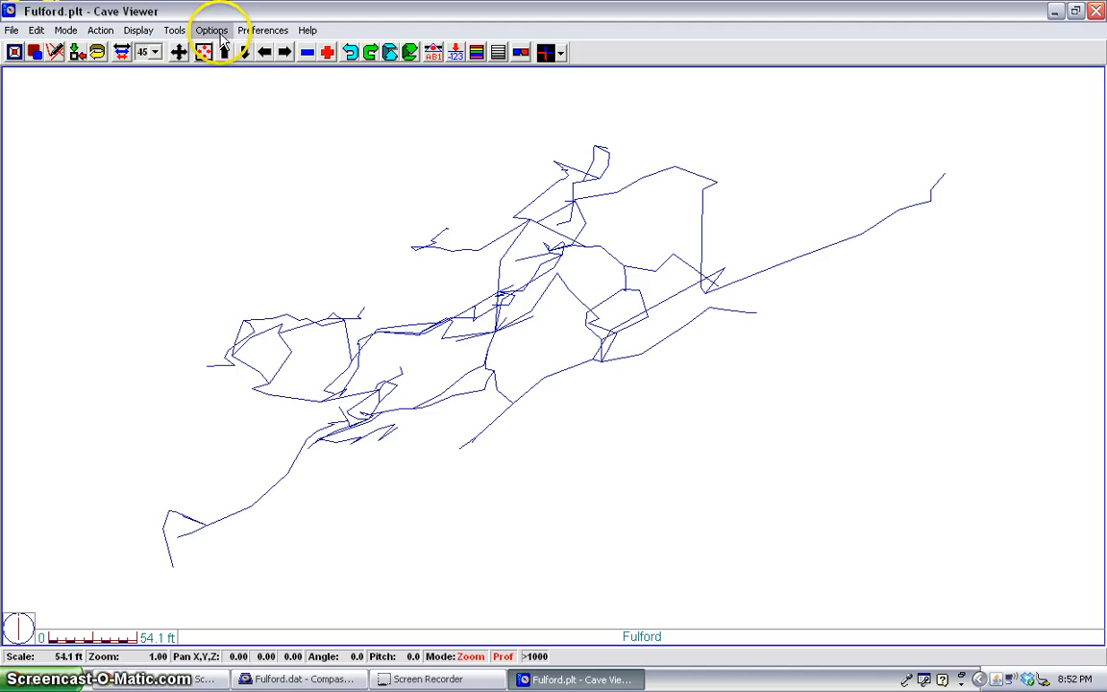
pyautogui.click(150, 52)
pyautogui.click(150, 82)
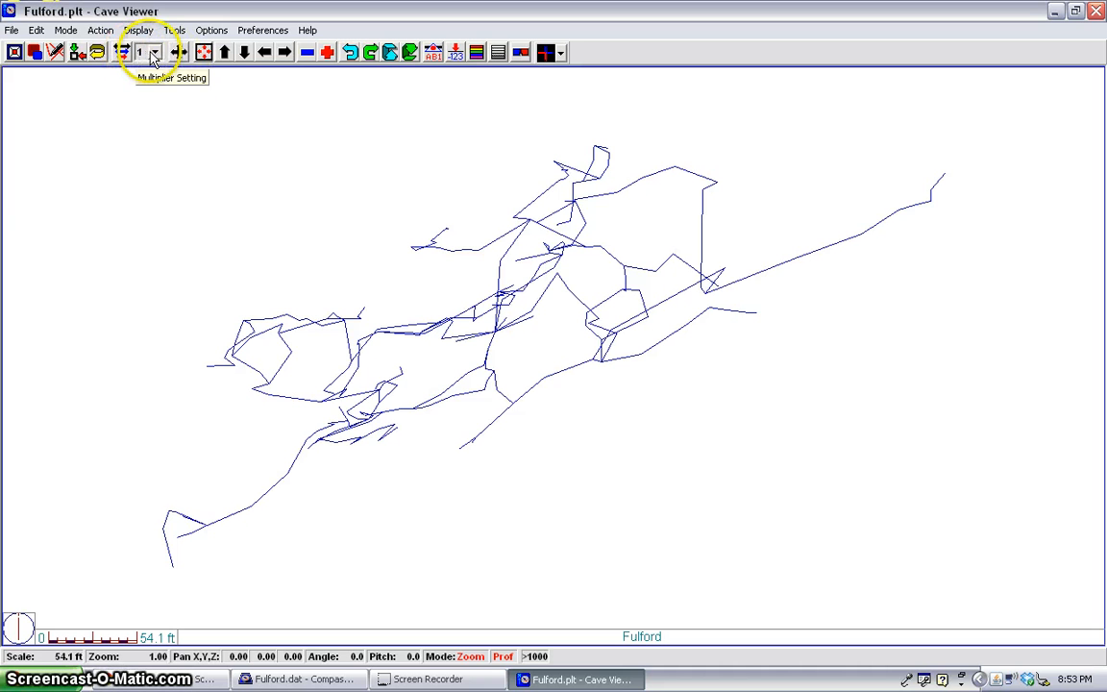
pyautogui.click(369, 53)
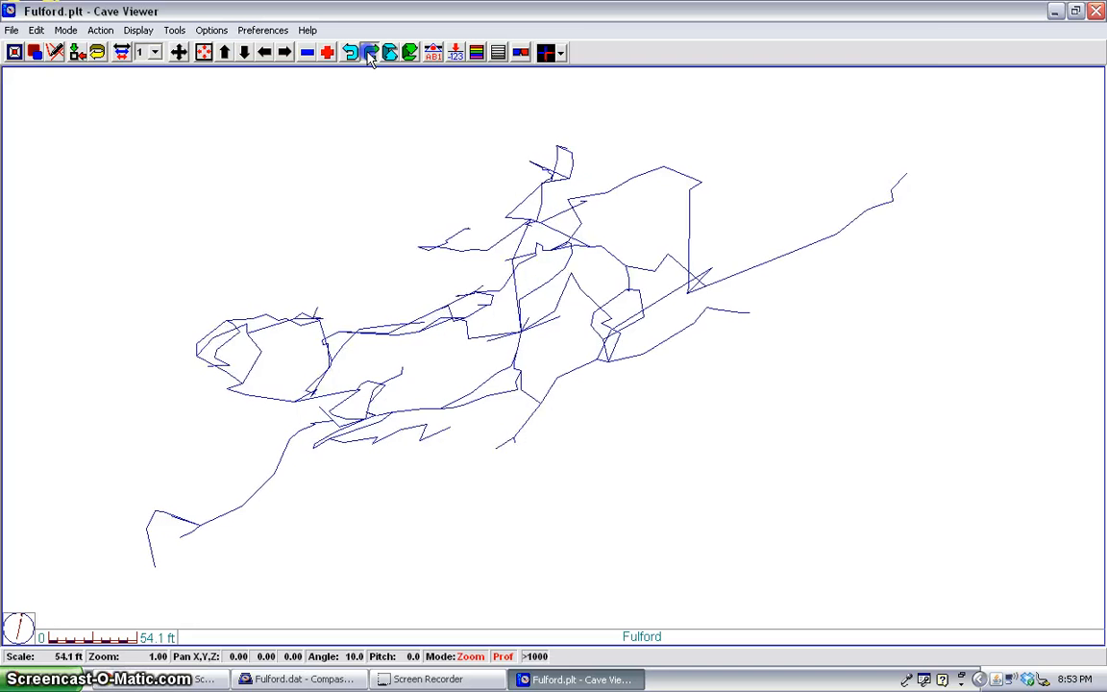